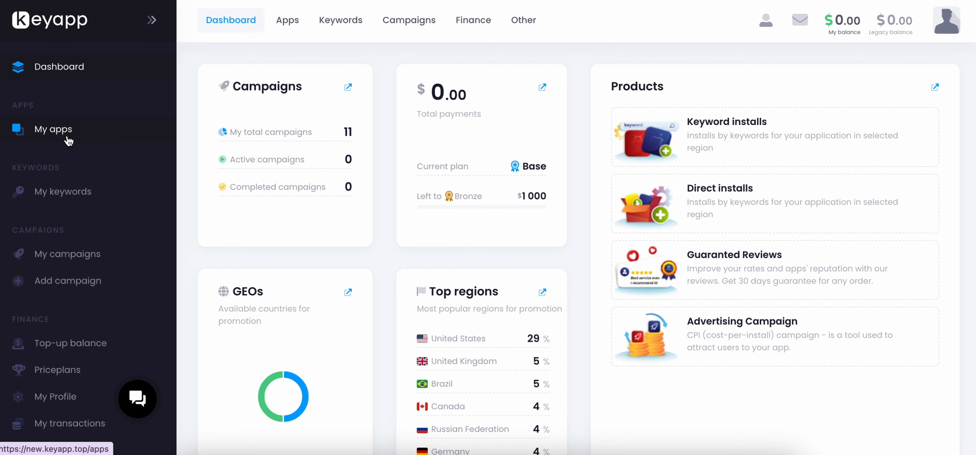
Open the list of added apps and look through their cards.
click(68, 138)
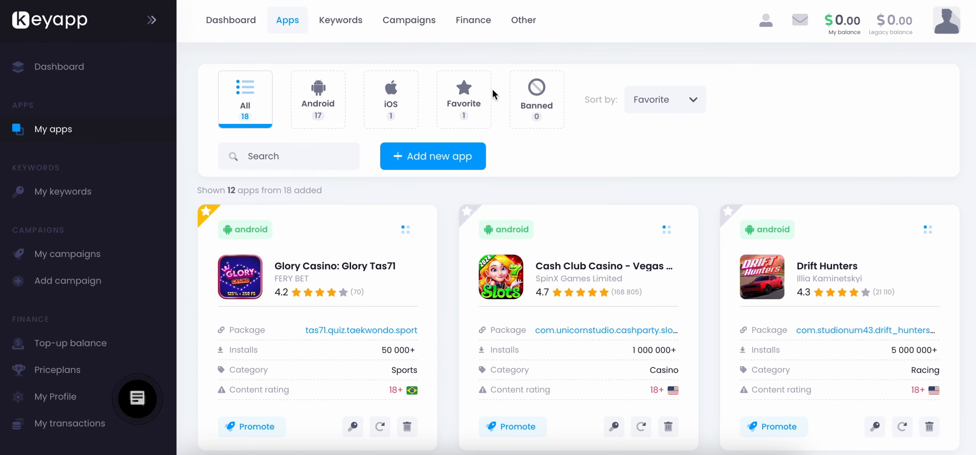
scroll(480, 231, down, 5)
scroll(481, 237, down, 4)
scroll(481, 237, up, 9)
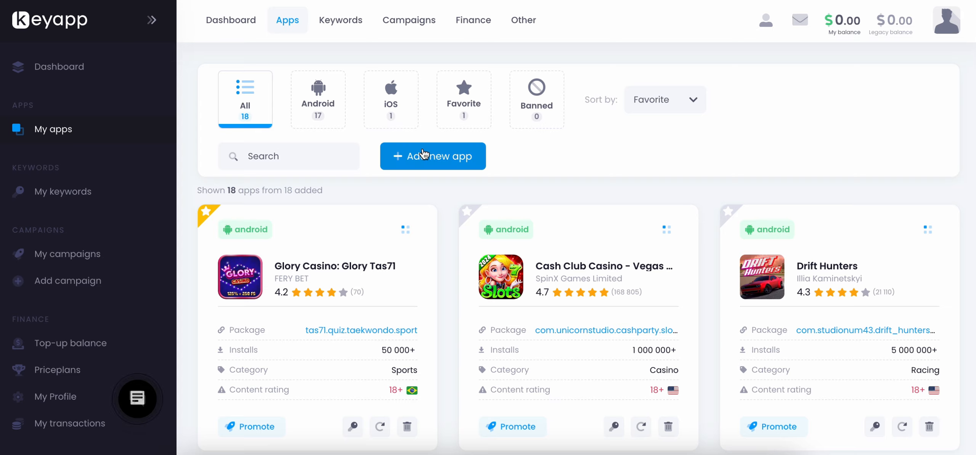
Examine the store and default target country options for adding a new application, and close the form without adding one.
click(423, 154)
click(569, 147)
click(468, 145)
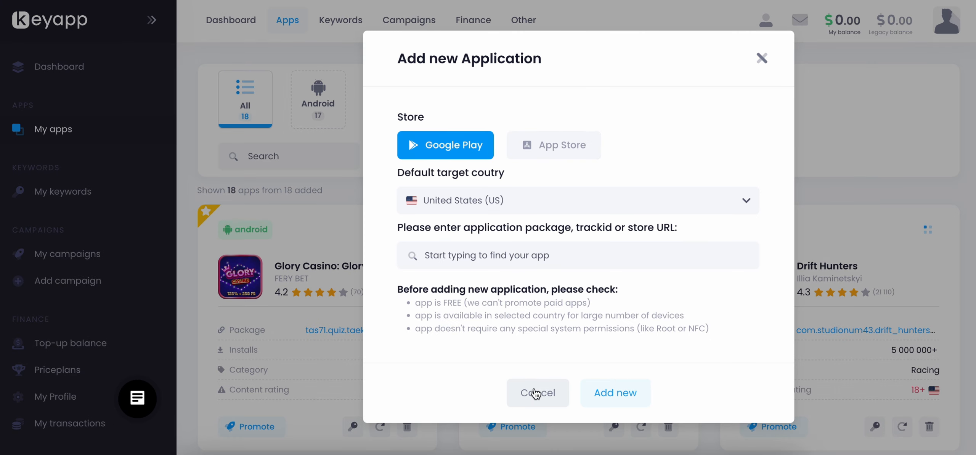
click(539, 204)
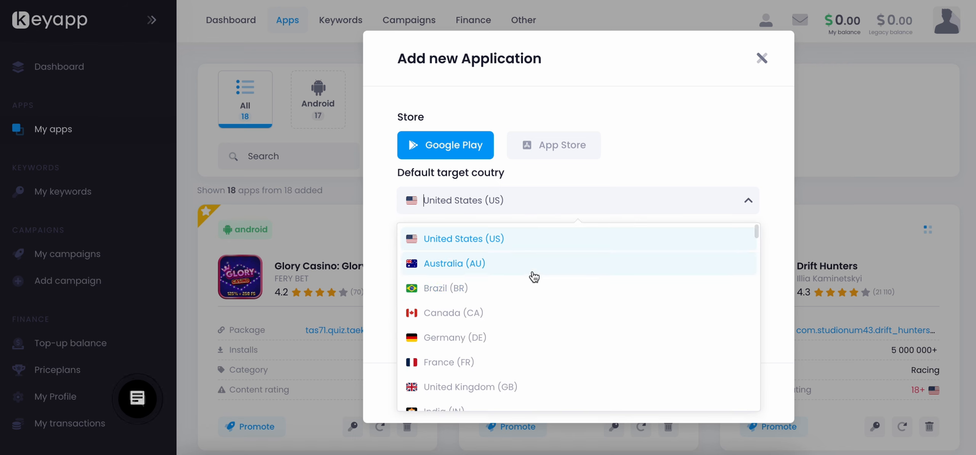
scroll(528, 311, down, 3)
click(304, 340)
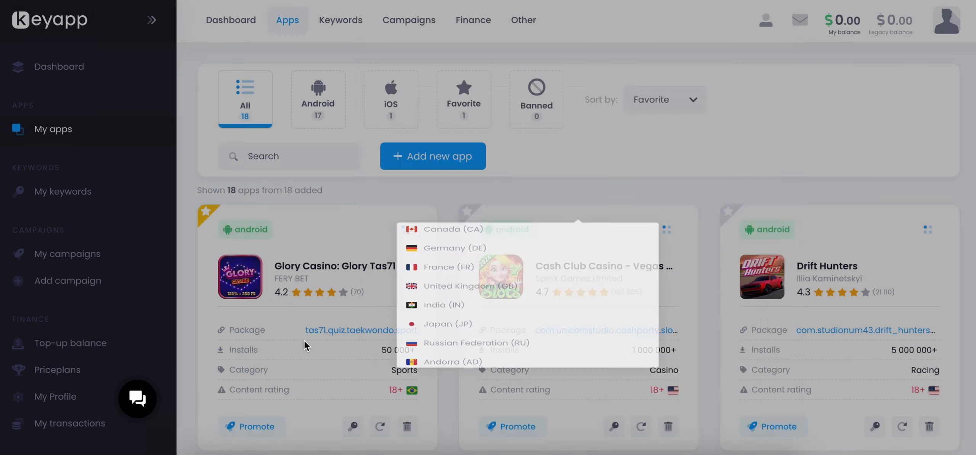
Open the keywords page and select Drift Hunters as the Android app.
scroll(332, 254, down, 2)
scroll(333, 255, down, 14)
scroll(333, 258, down, 15)
scroll(332, 257, up, 20)
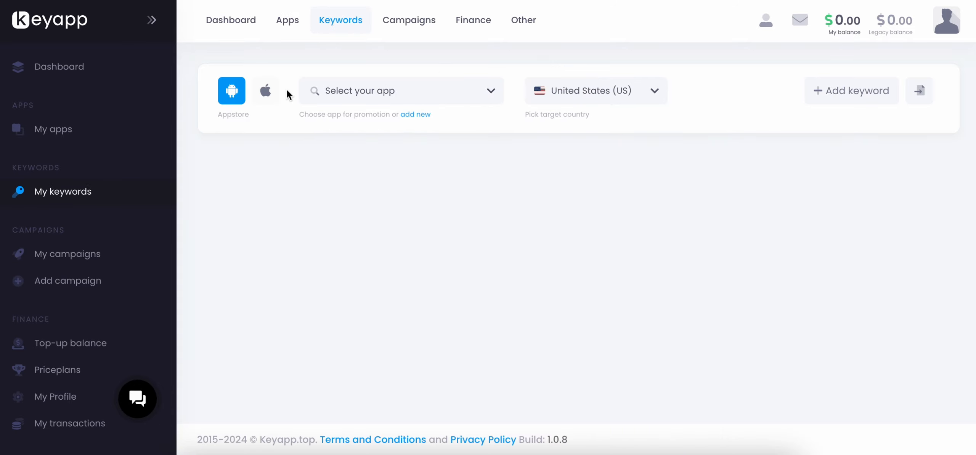
click(354, 92)
scroll(357, 156, down, 2)
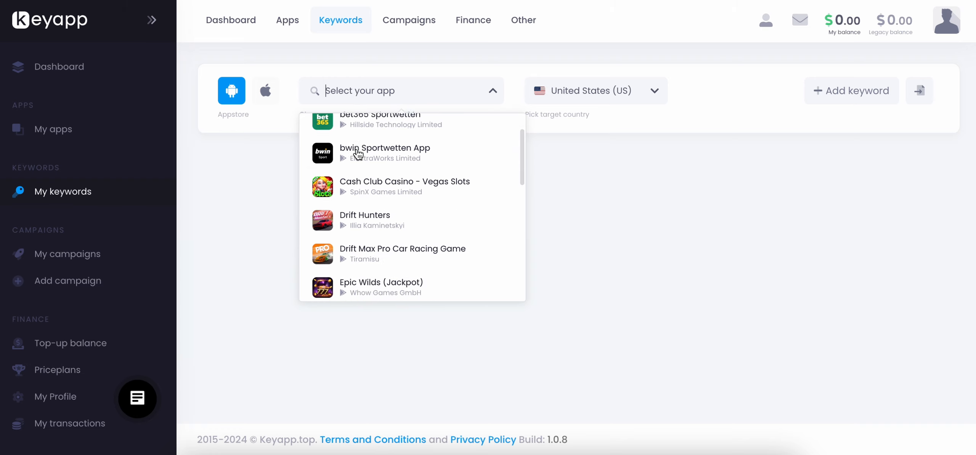
click(358, 211)
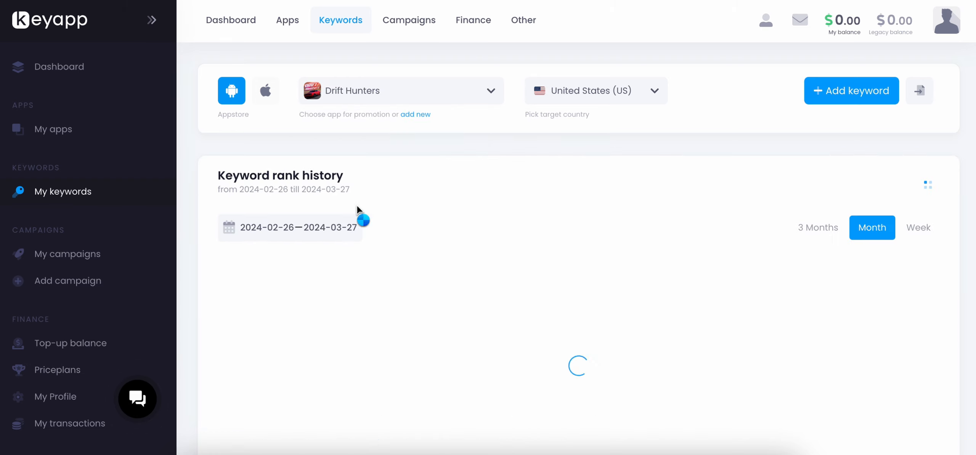
Examine Drift Hunters' keyword rank history and keyword list, and look at the form for adding keywords without adding any.
scroll(401, 191, down, 3)
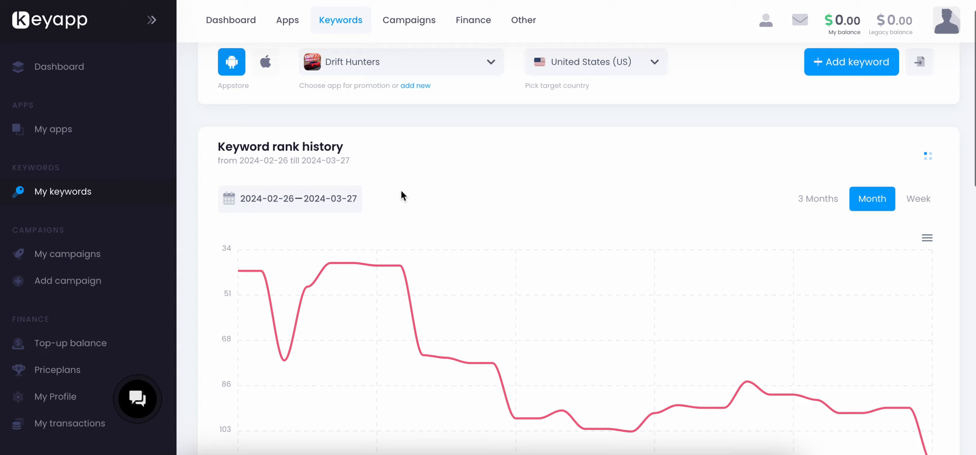
scroll(402, 191, down, 5)
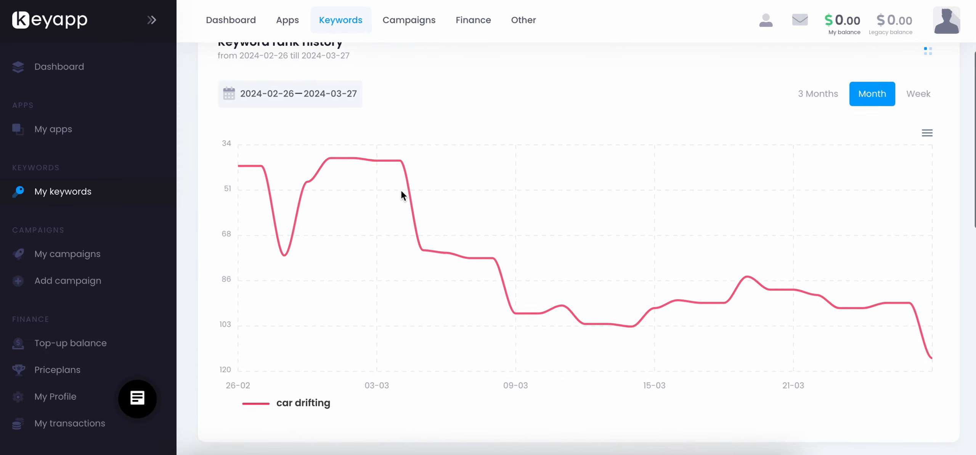
scroll(401, 190, down, 10)
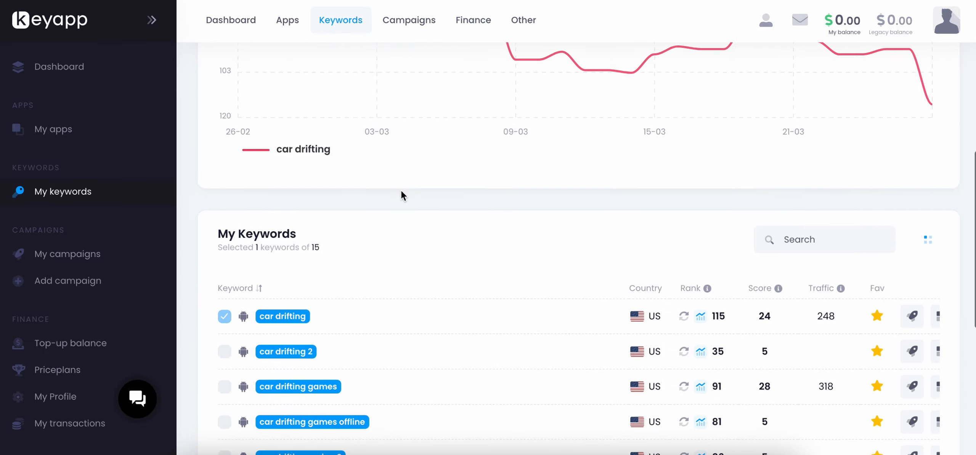
scroll(402, 195, down, 2)
scroll(402, 195, up, 15)
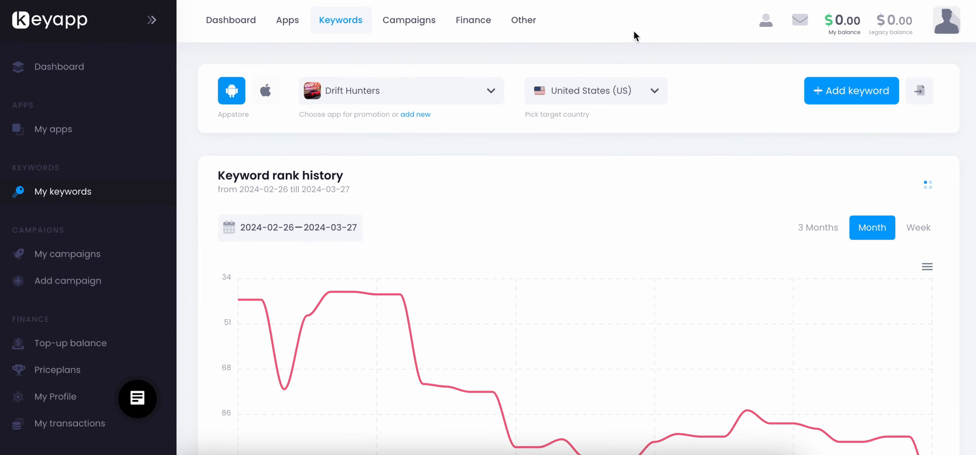
click(844, 90)
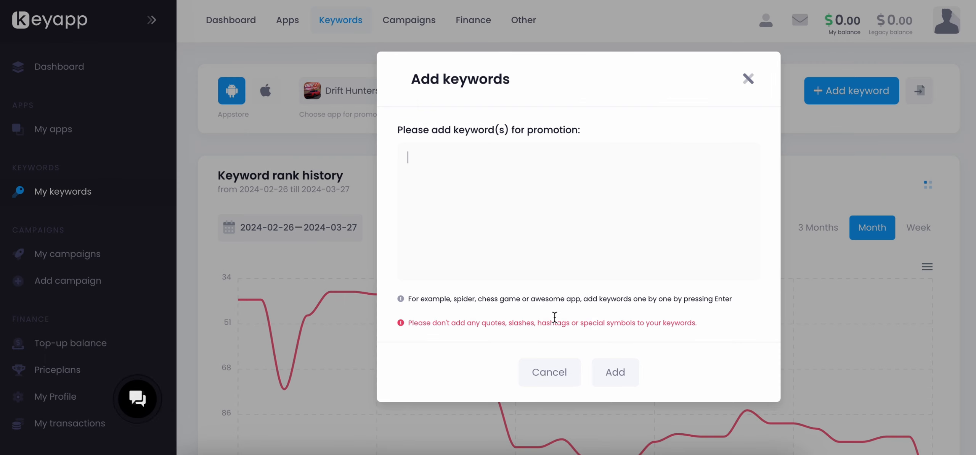
click(748, 79)
Check the actual ranks of "car drifting 2", "car drifting games" and "car drifting games offline", and open the rank chart for "car drifting games".
scroll(541, 288, down, 2)
scroll(542, 287, down, 15)
scroll(542, 286, up, 1)
mouse_move(708, 119)
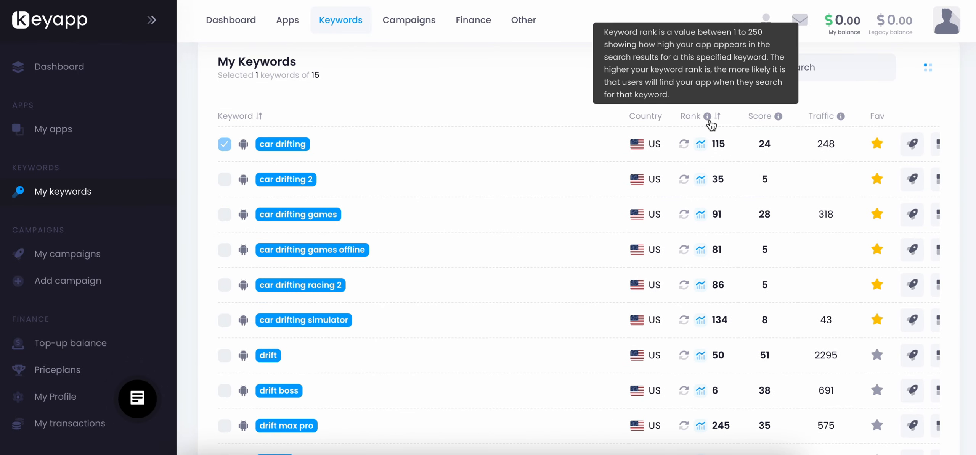
click(684, 179)
click(685, 216)
click(686, 250)
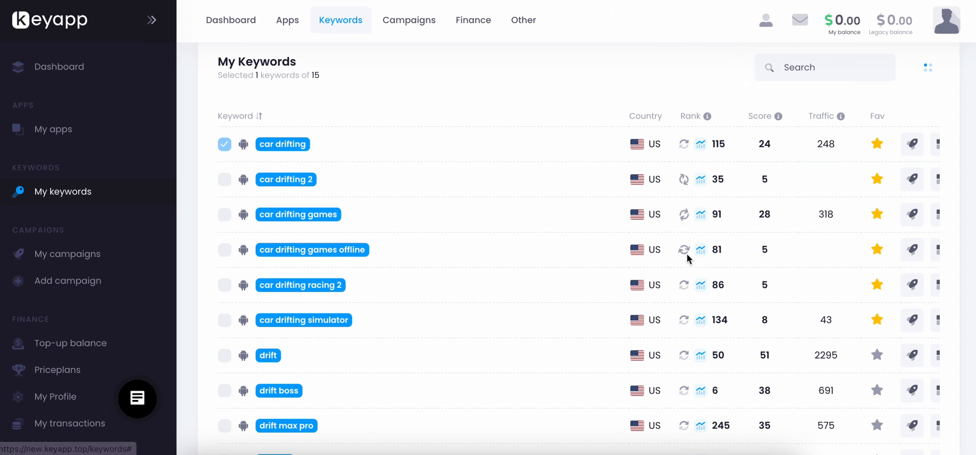
click(701, 215)
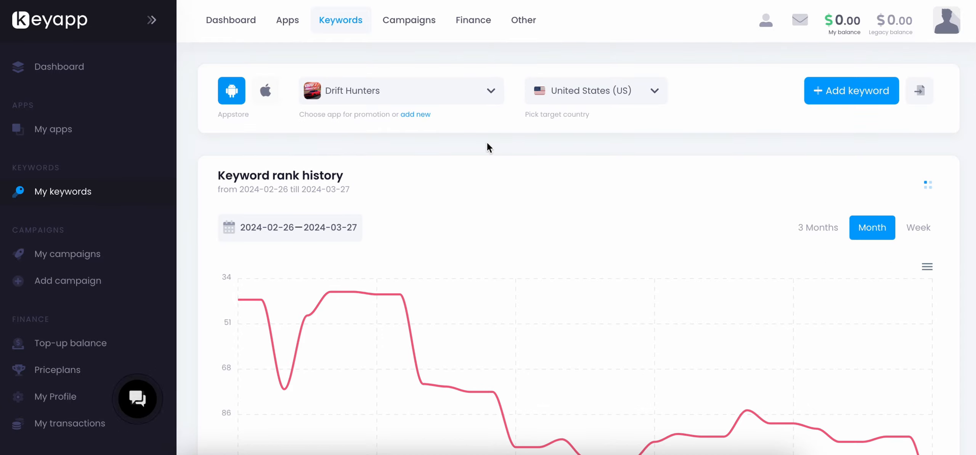
Switch the keyword target country to Australia (AU) and check the actual ranks from "car drifting" through "car drifting games offline".
click(575, 97)
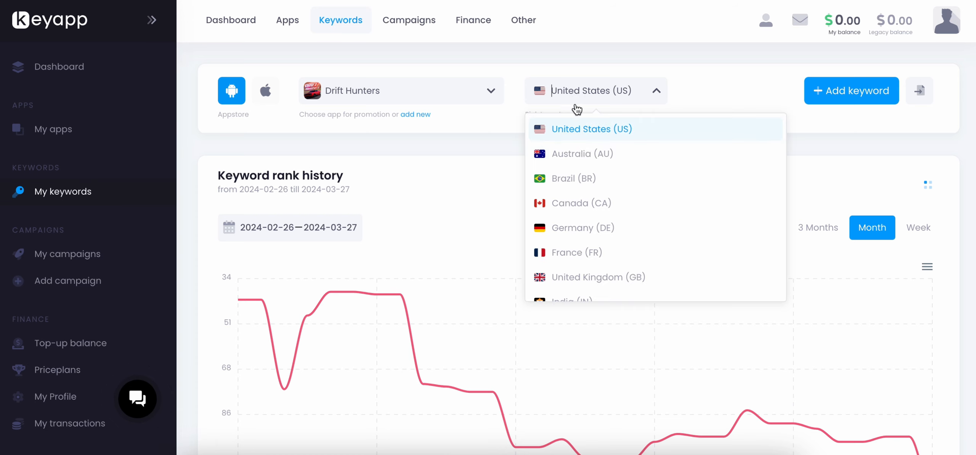
click(588, 155)
scroll(569, 253, down, 10)
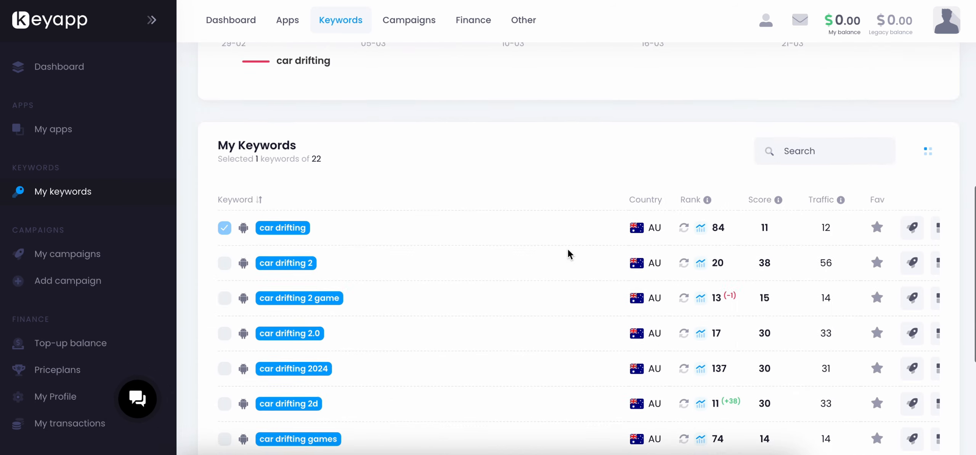
scroll(569, 253, down, 2)
click(685, 143)
click(685, 178)
click(687, 212)
click(686, 249)
click(686, 284)
click(686, 319)
click(685, 354)
click(685, 389)
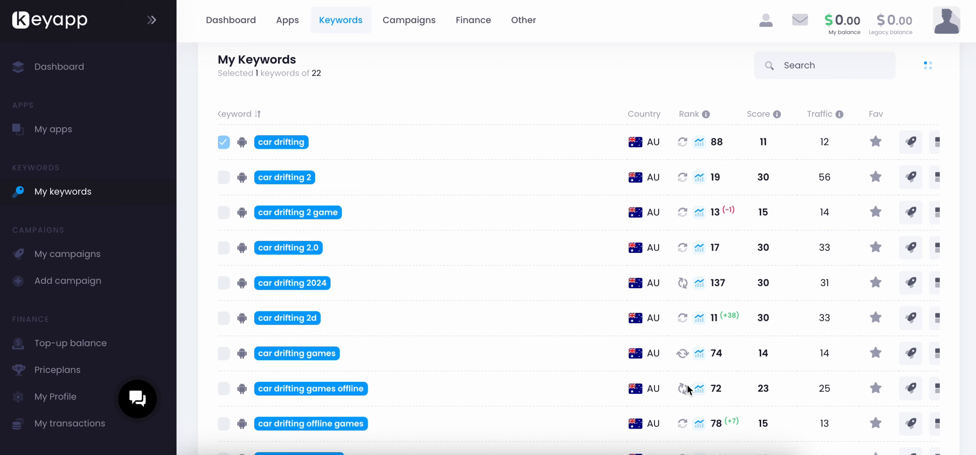
Select the "car drifting 2" and "car drifting 2 game" keywords for the rank history chart.
scroll(688, 388, down, 3)
scroll(688, 387, up, 4)
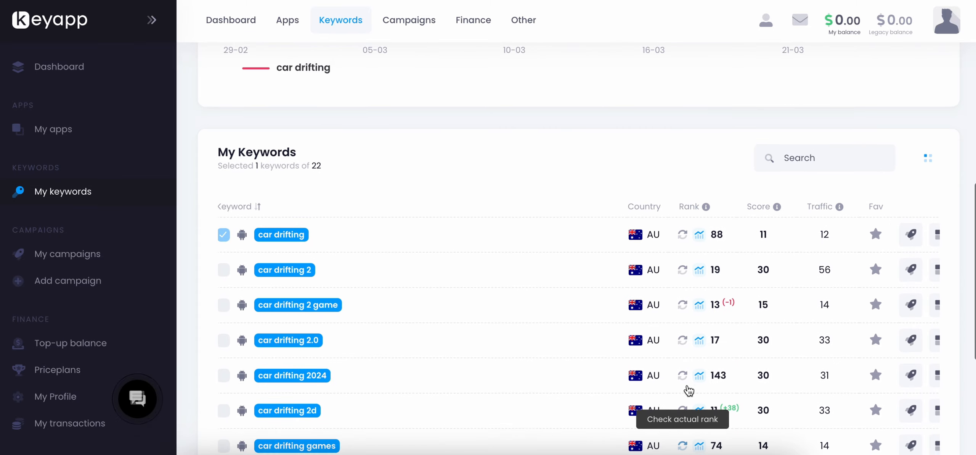
scroll(689, 390, up, 2)
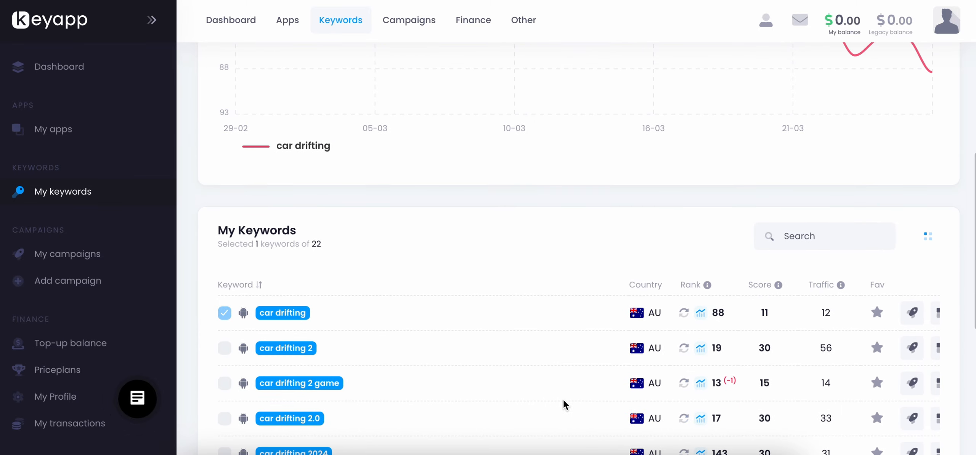
click(225, 349)
click(224, 383)
scroll(386, 212, up, 6)
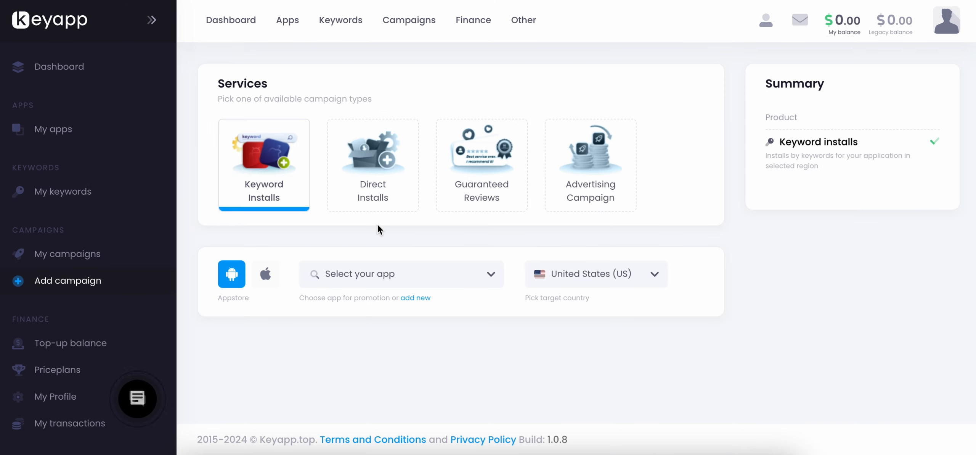
Preview the Direct Installs, Guaranteed Reviews and Advertising Campaign service types for a new campaign.
click(374, 209)
click(463, 198)
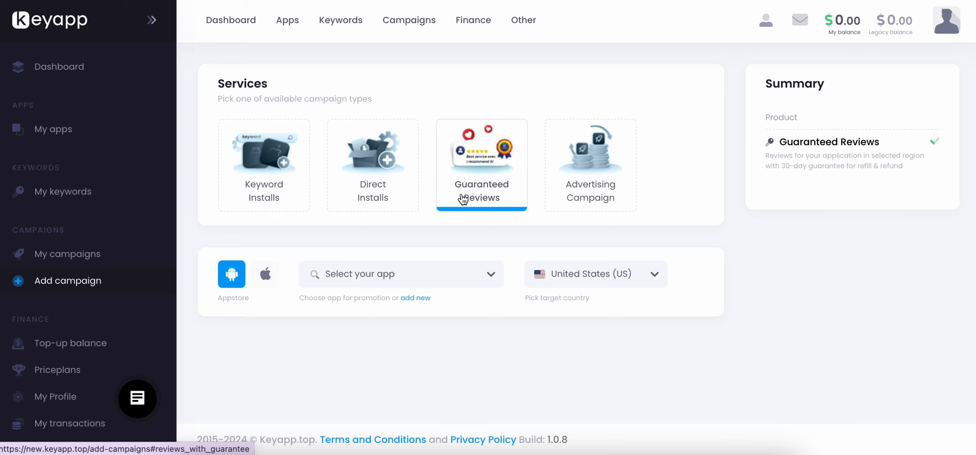
click(574, 203)
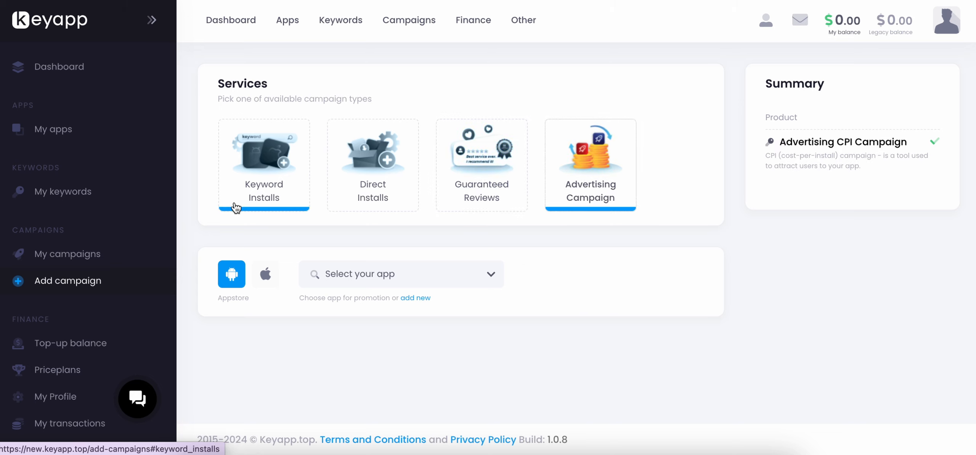
Choose Direct Installs as the campaign type and Drift Hunters as the app to promote.
click(369, 191)
click(358, 284)
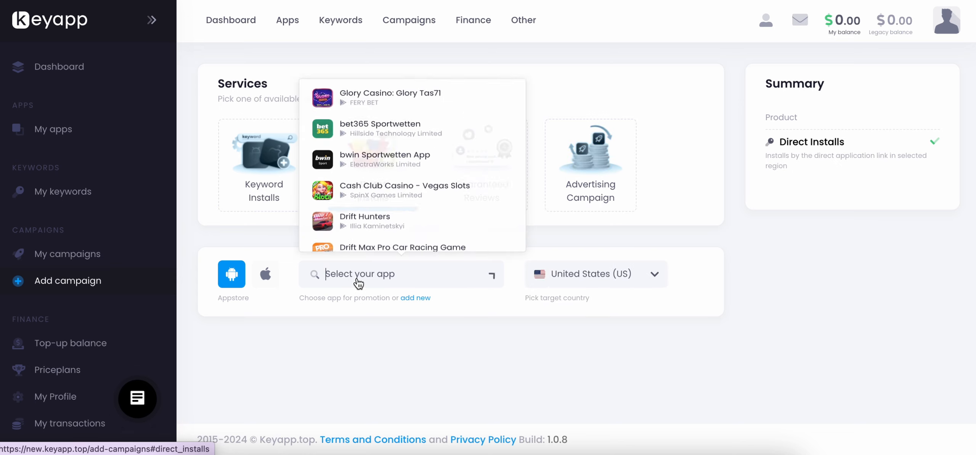
scroll(367, 202, down, 1)
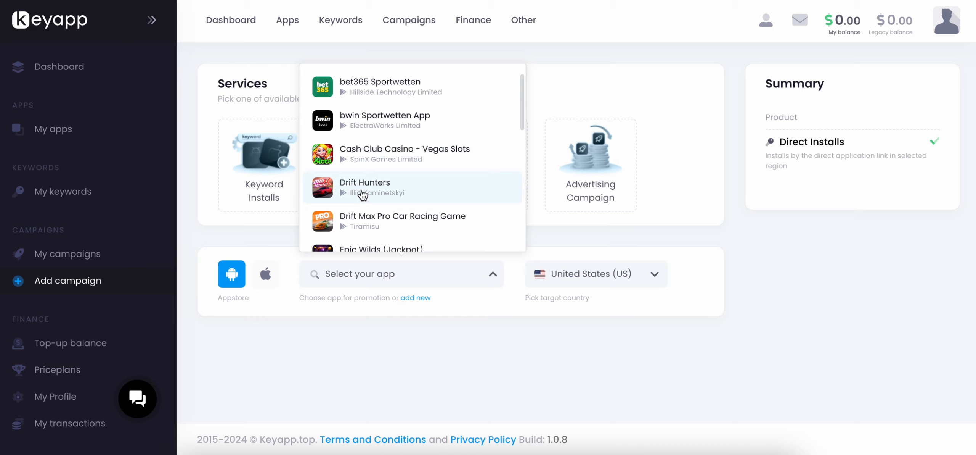
click(366, 201)
Set the direct installs order to 20 installs over 4 days.
scroll(348, 290, down, 4)
scroll(353, 288, down, 2)
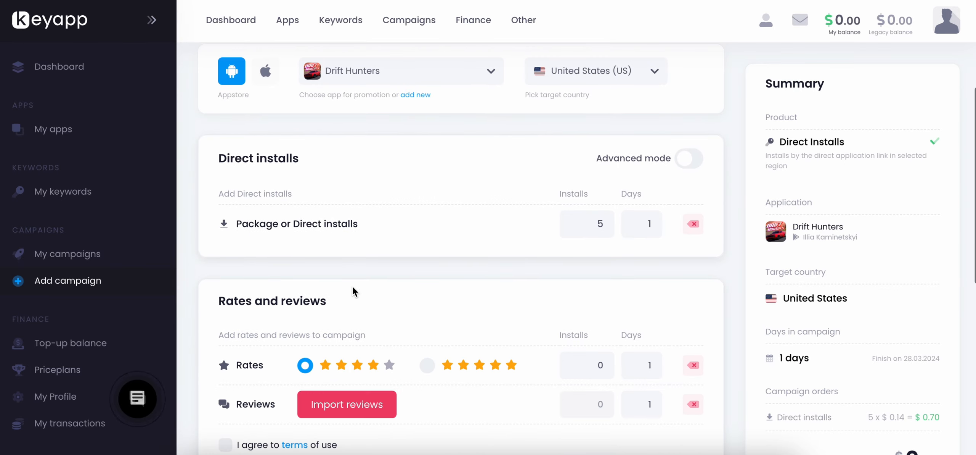
click(607, 165)
click(607, 165)
click(608, 164)
click(607, 165)
click(609, 164)
click(609, 165)
click(608, 165)
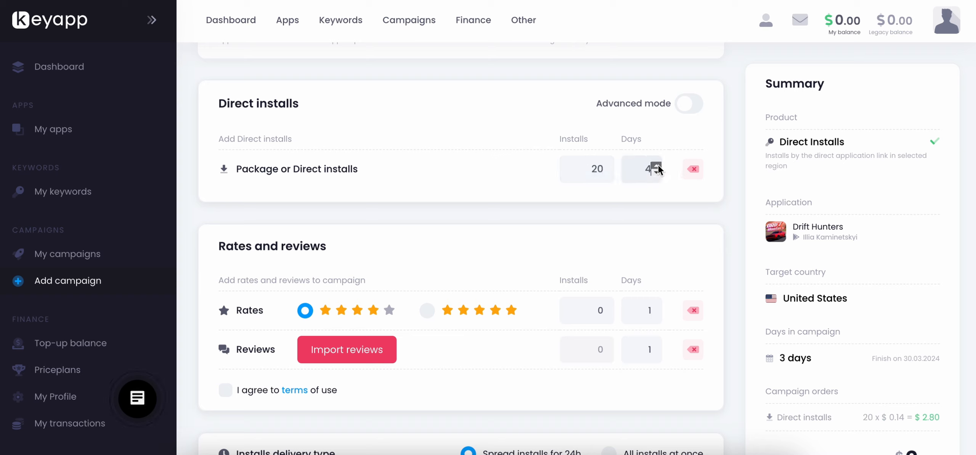
Switch the campaign type to Keyword Installs for Drift Hunters.
scroll(575, 240, up, 5)
click(257, 173)
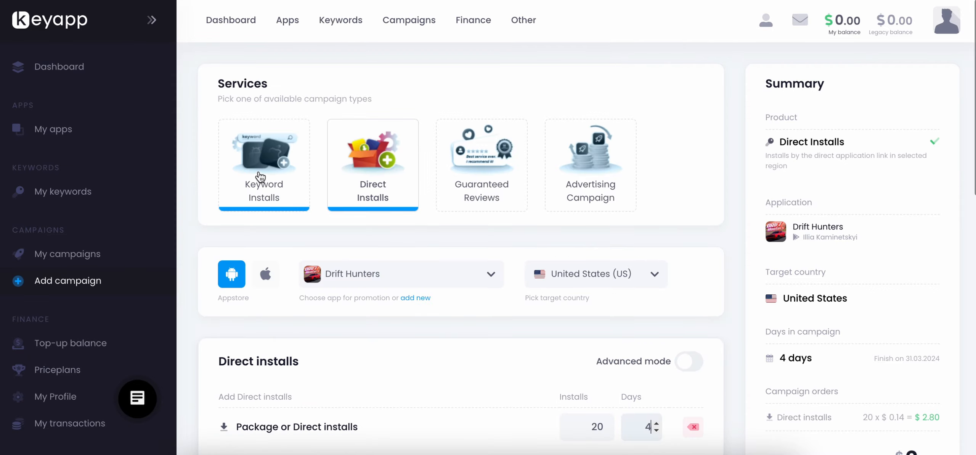
scroll(454, 329, down, 2)
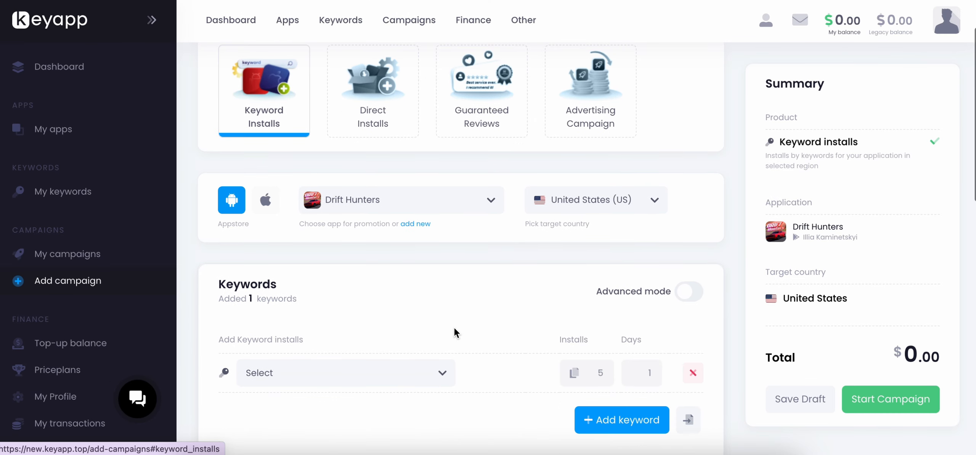
click(385, 210)
click(374, 377)
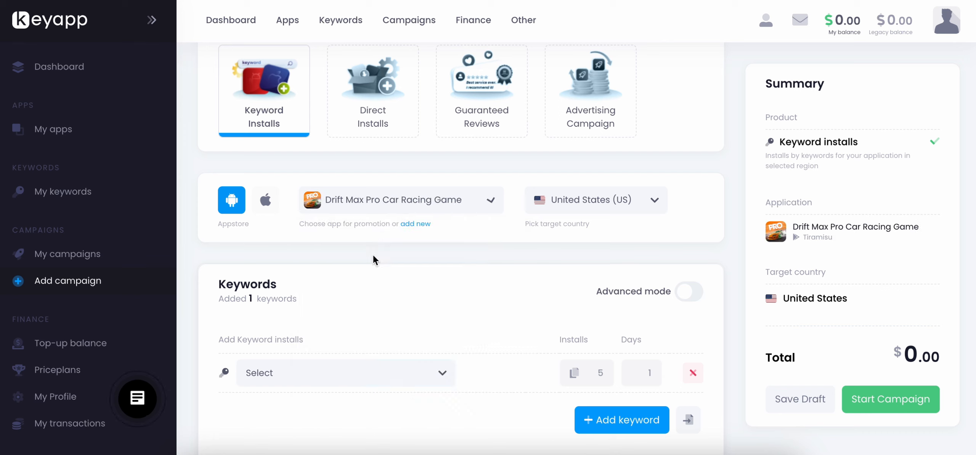
click(376, 207)
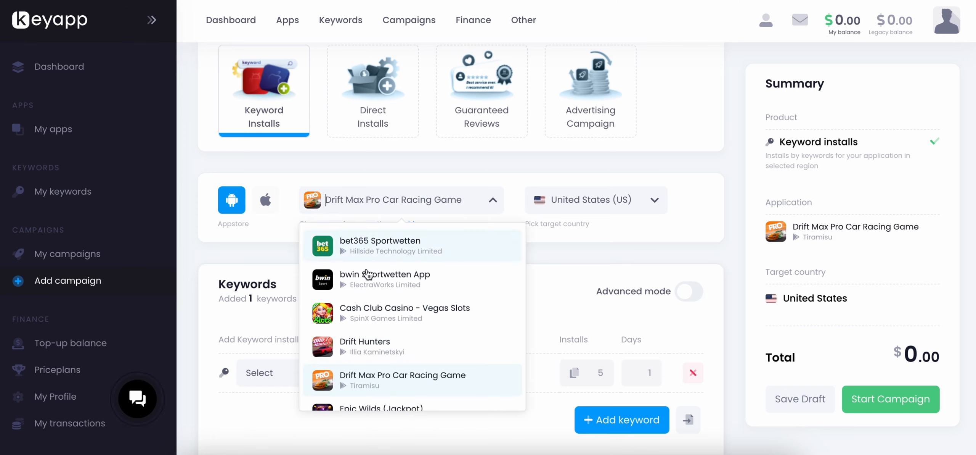
click(357, 343)
Set the campaign's target country to Australia (AU) and look through the other available countries.
click(556, 209)
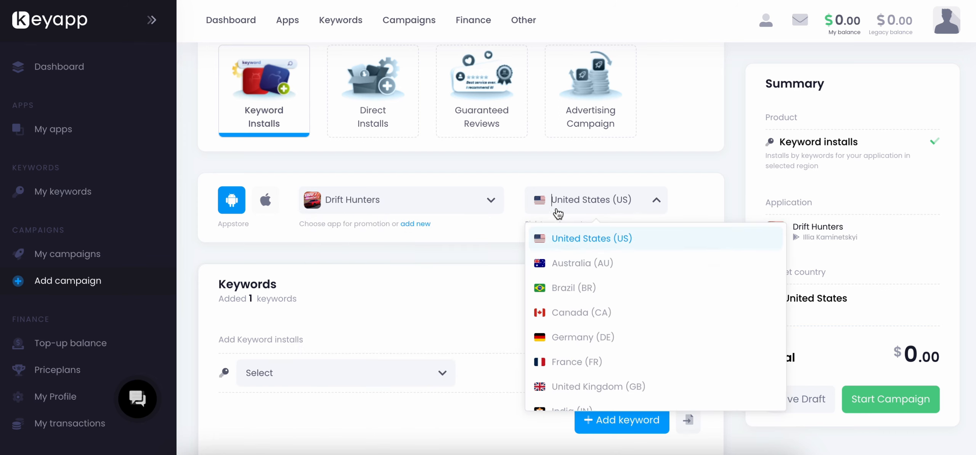
click(570, 262)
click(581, 208)
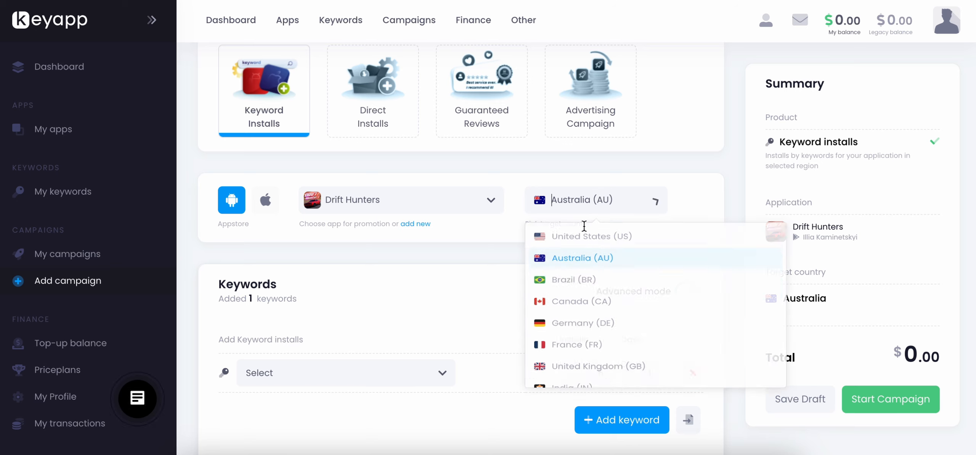
scroll(593, 302, down, 3)
scroll(593, 301, down, 5)
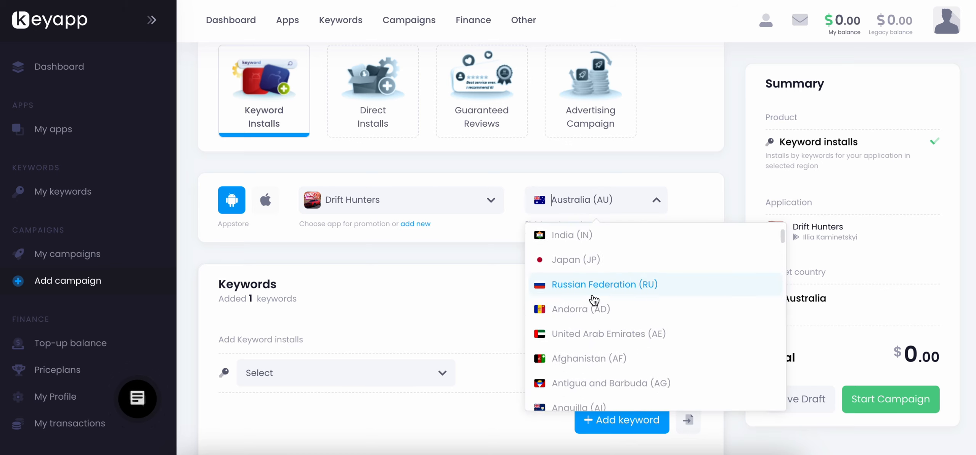
scroll(593, 300, down, 6)
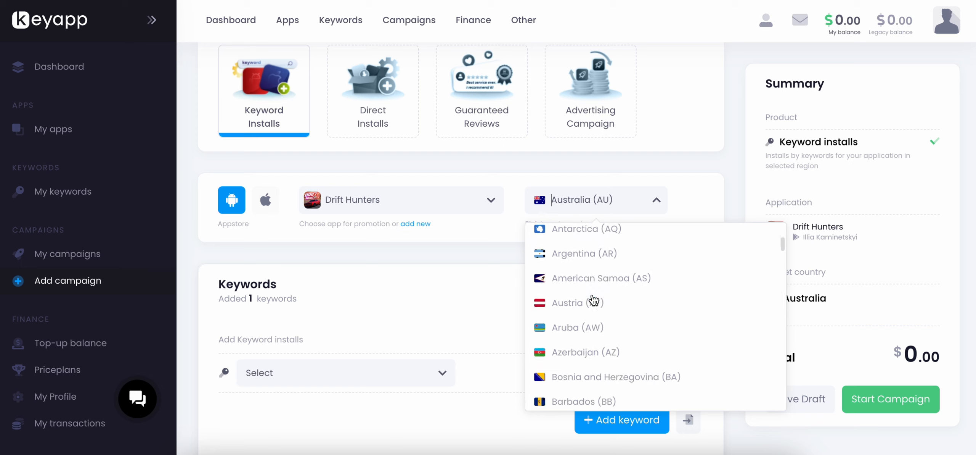
scroll(594, 300, down, 7)
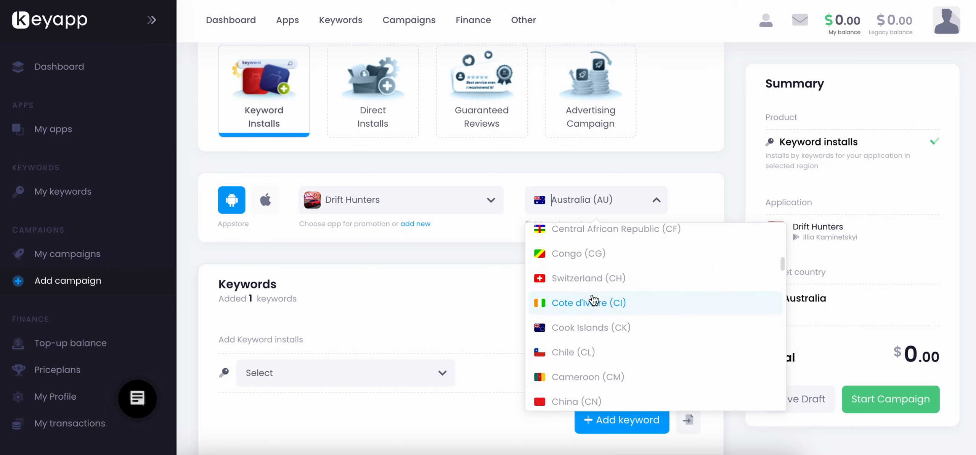
scroll(593, 299, down, 1)
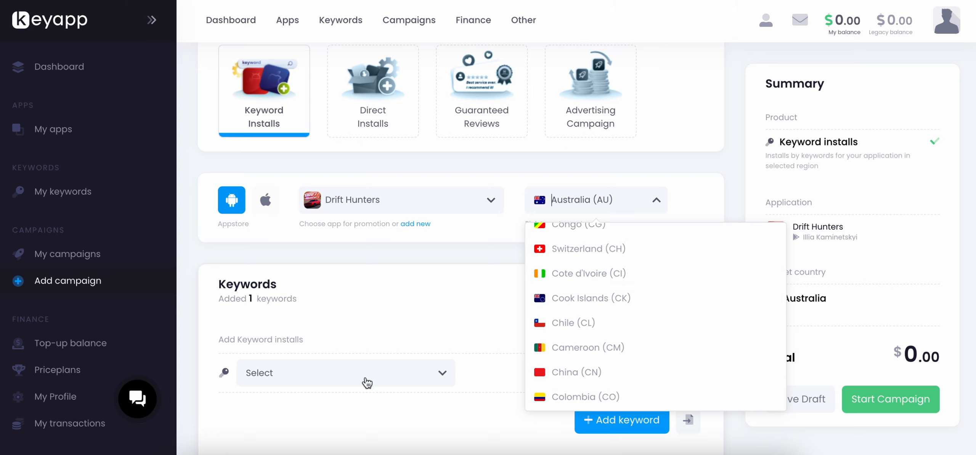
click(417, 296)
Turn on advanced mode for the keywords and extend the campaign schedule to five days.
scroll(392, 284, down, 3)
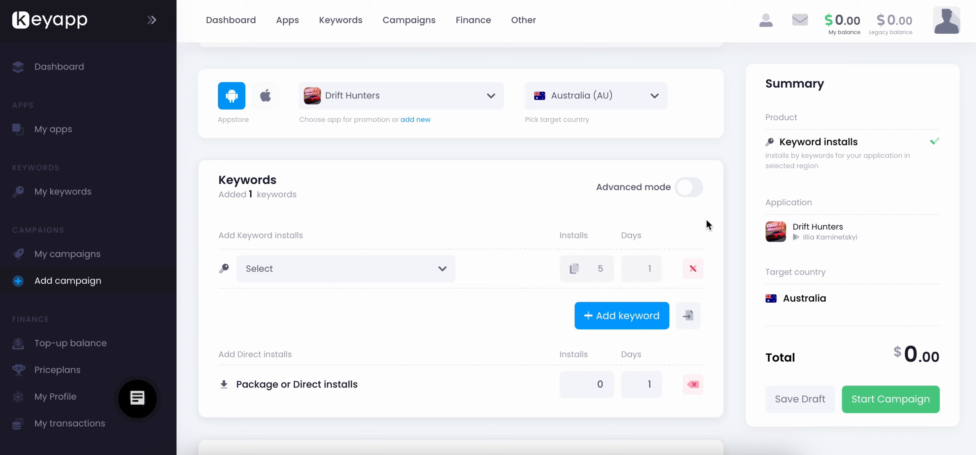
click(687, 188)
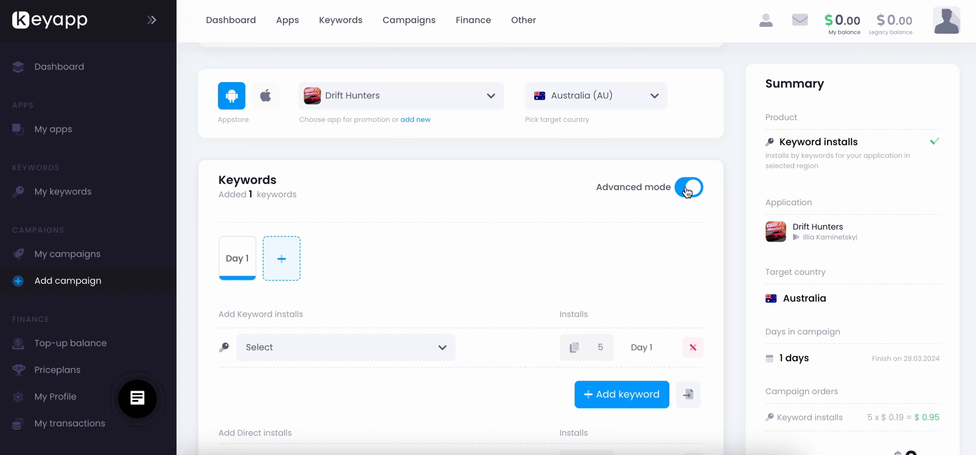
click(286, 263)
click(329, 263)
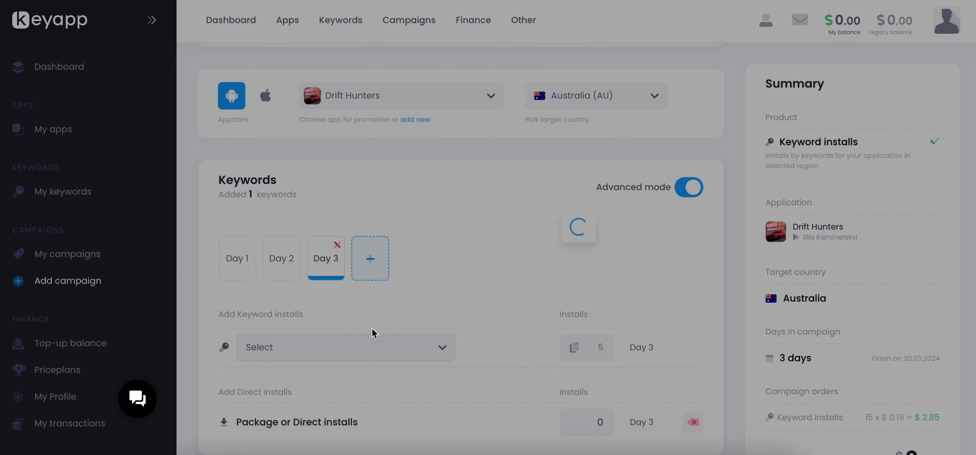
click(372, 267)
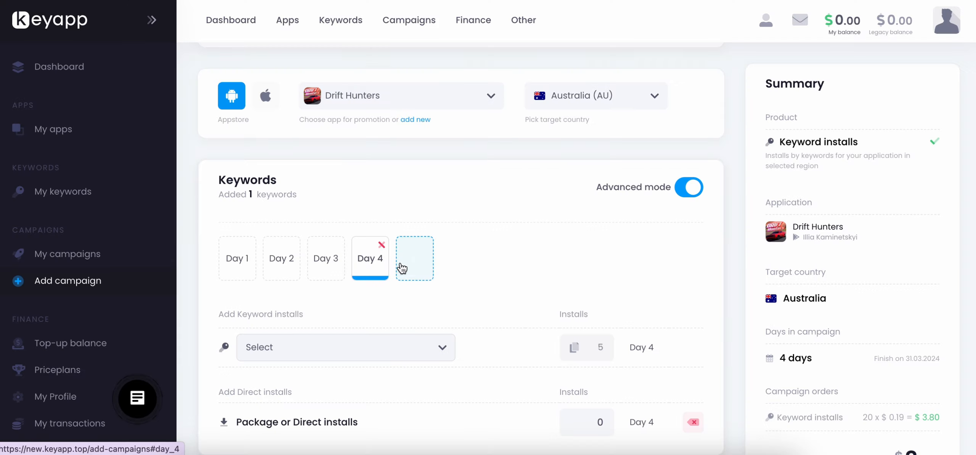
click(400, 269)
Choose "car drifting" as the first keyword on Day 1.
click(233, 277)
click(272, 347)
click(273, 348)
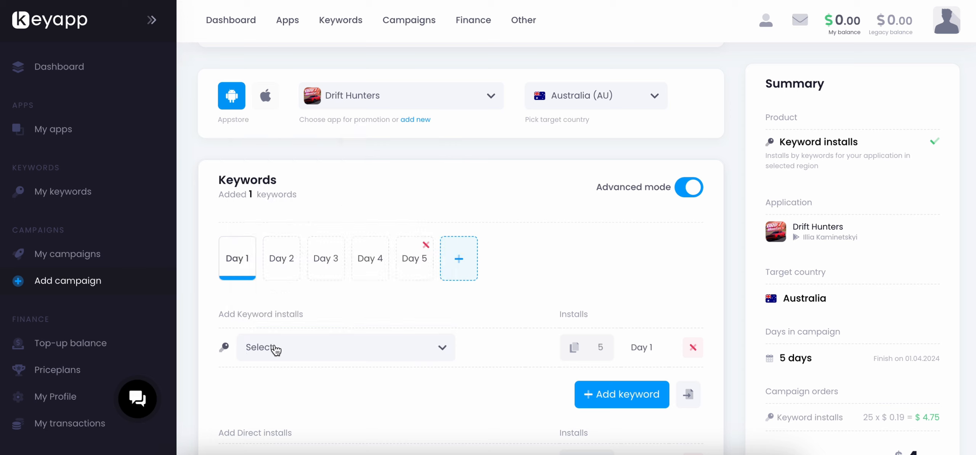
click(276, 347)
click(266, 154)
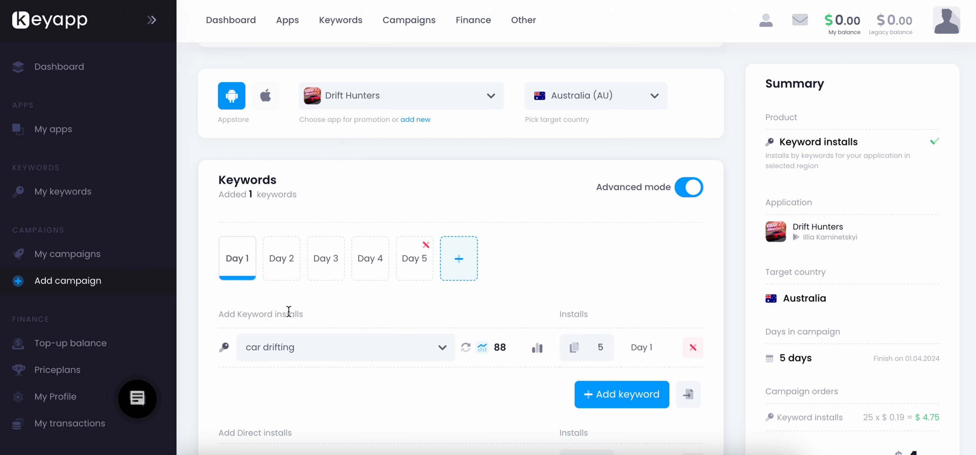
Add the keywords "car drifting 2" and "car drifting 2 game" to Day 1.
scroll(289, 311, down, 3)
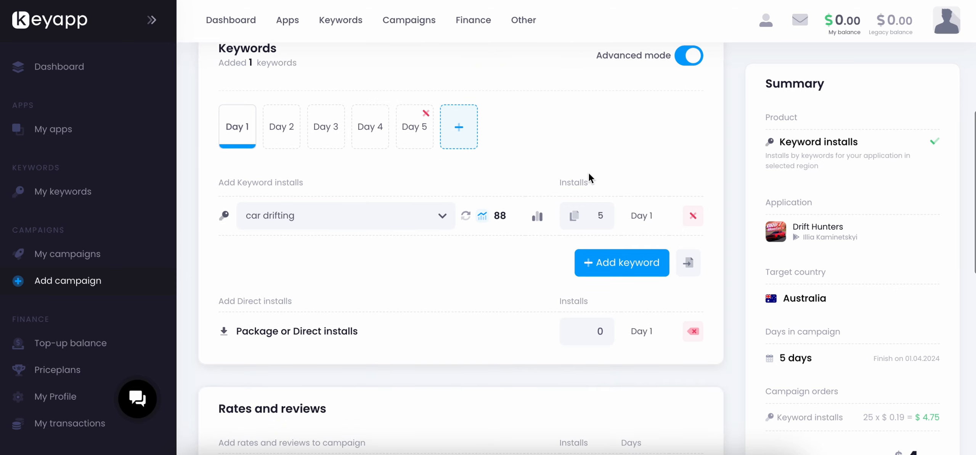
click(615, 263)
click(333, 256)
click(337, 87)
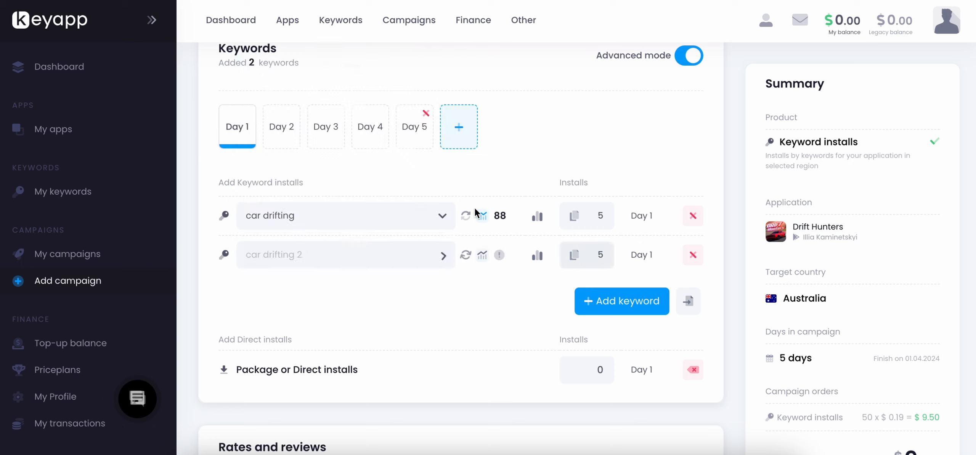
click(596, 310)
click(289, 304)
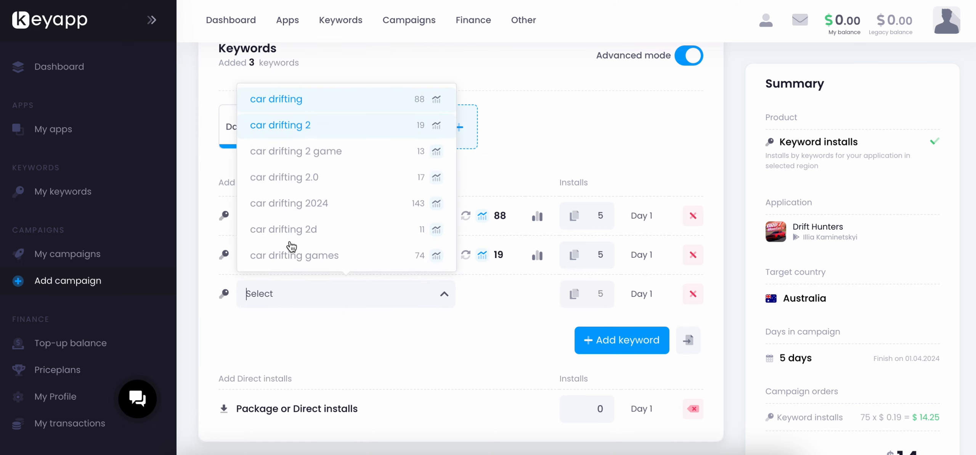
click(318, 153)
Add the keywords "car drifting 2.0" and "car drifting 2024" to Day 1.
click(606, 340)
click(321, 337)
click(331, 218)
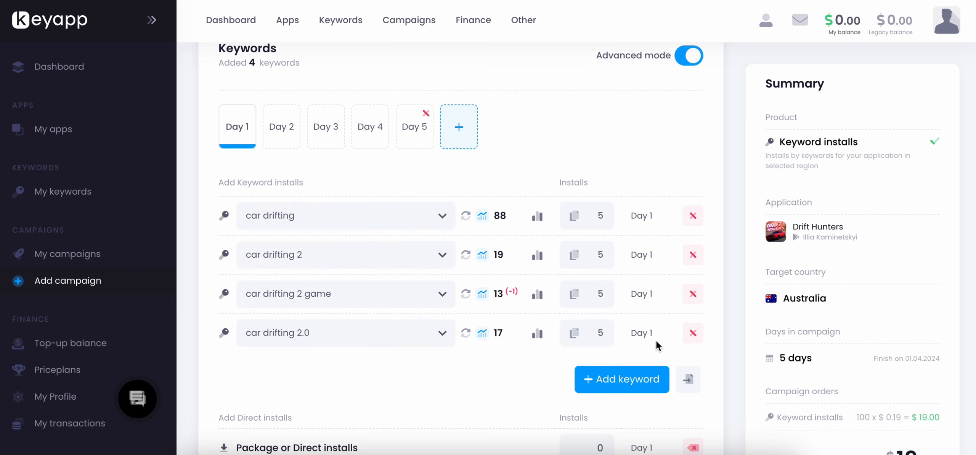
click(623, 379)
click(307, 371)
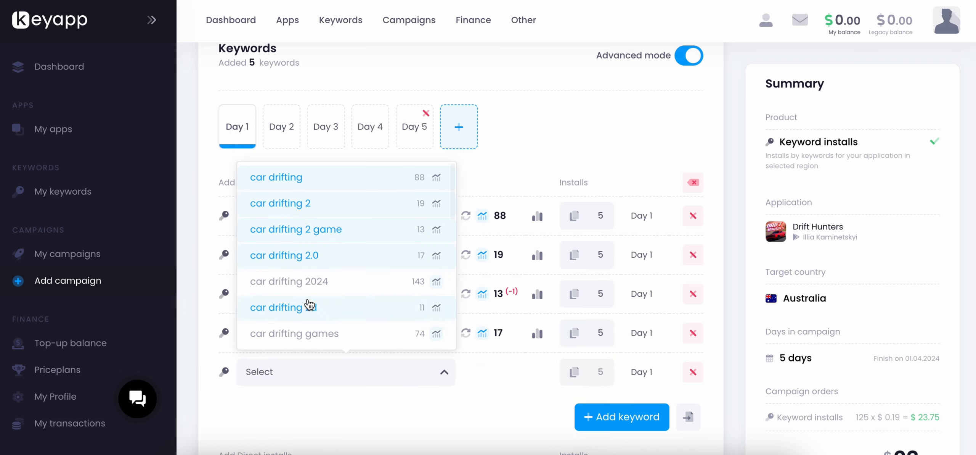
click(305, 284)
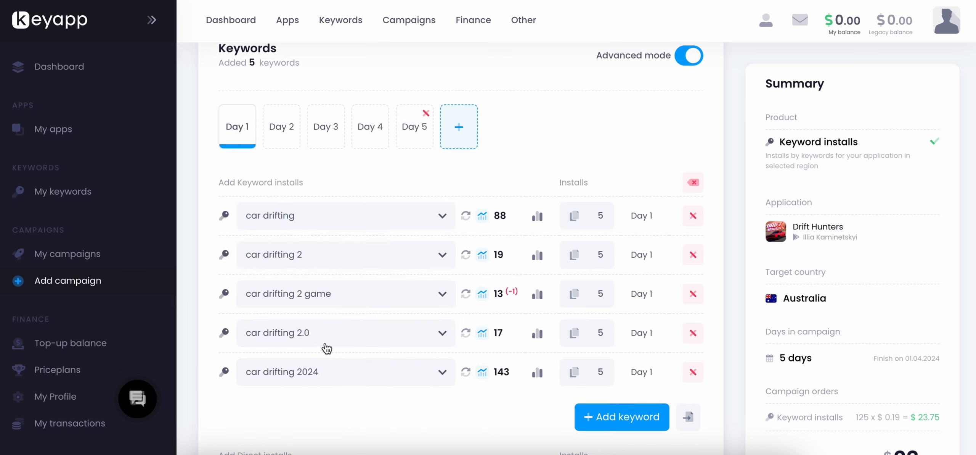
Add the keywords "car drifting 2d" and "car drifting games" to Day 1.
click(589, 416)
scroll(419, 343, down, 1)
click(375, 354)
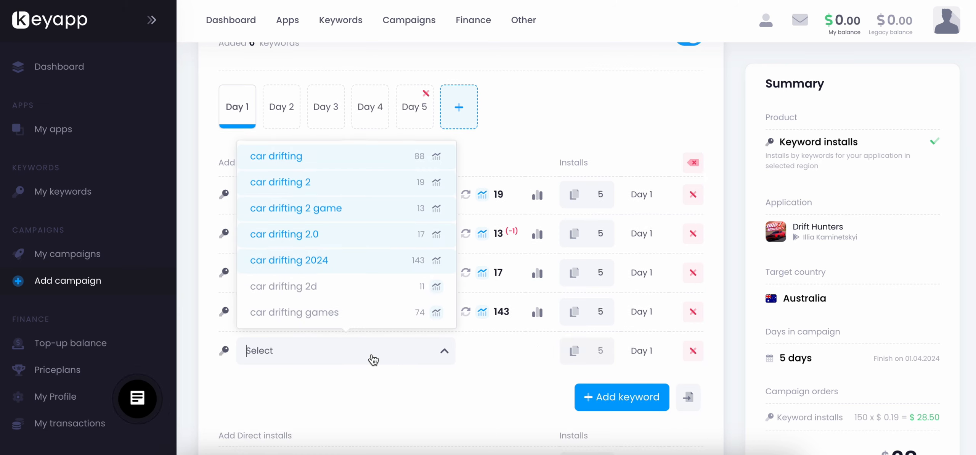
click(356, 288)
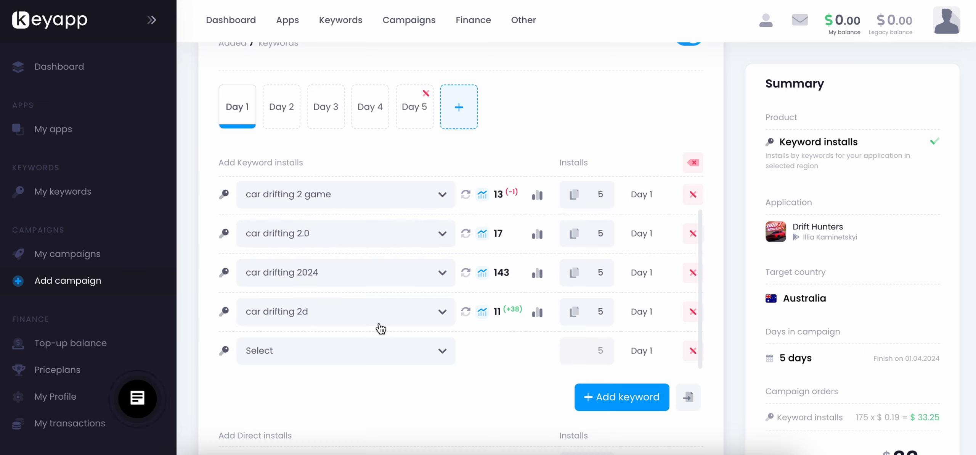
click(351, 362)
click(321, 318)
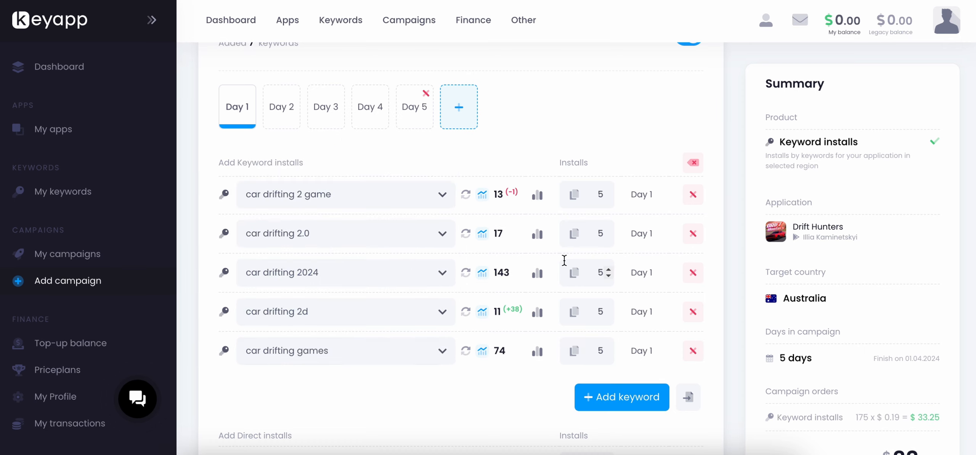
Set the "car drifting" keyword to 25 installs on Day 1 and copy that number to all its keywords.
scroll(536, 312, up, 2)
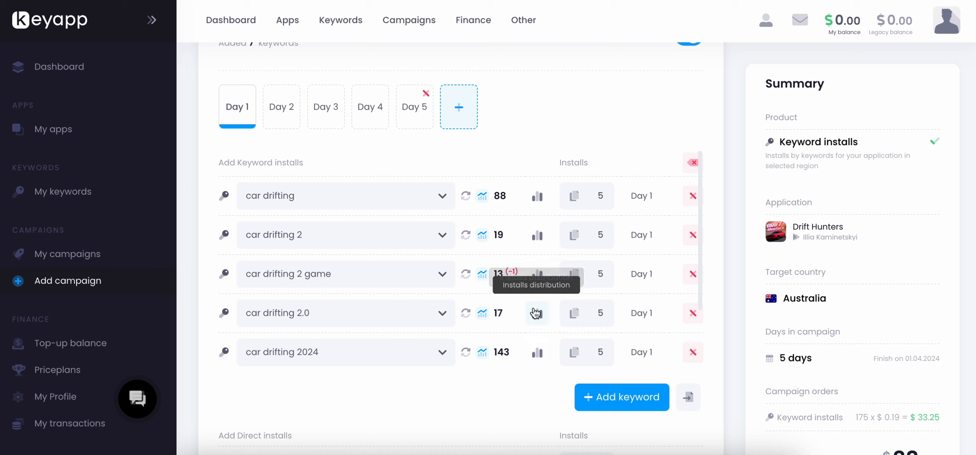
scroll(294, 293, down, 2)
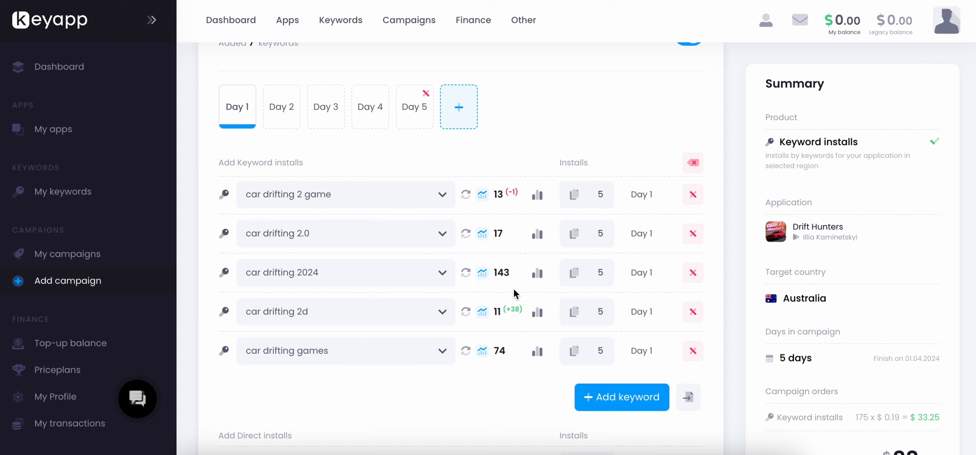
scroll(560, 263, up, 2)
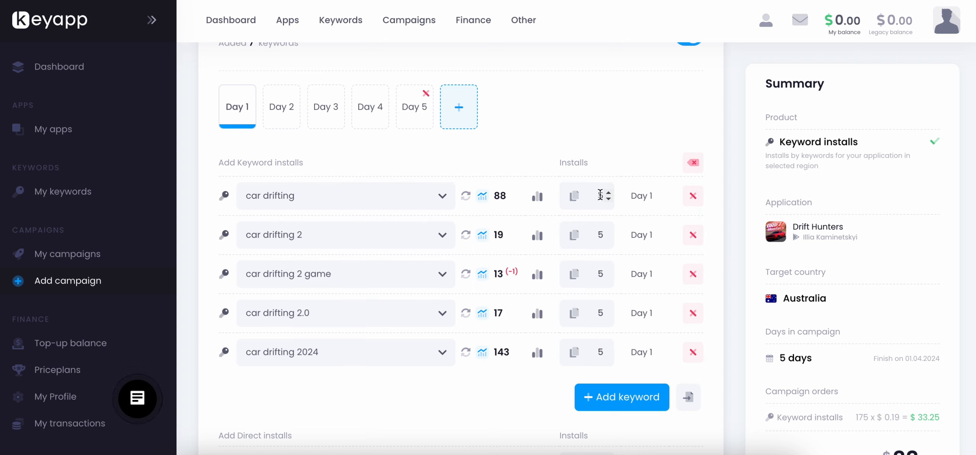
text(25)
click(575, 199)
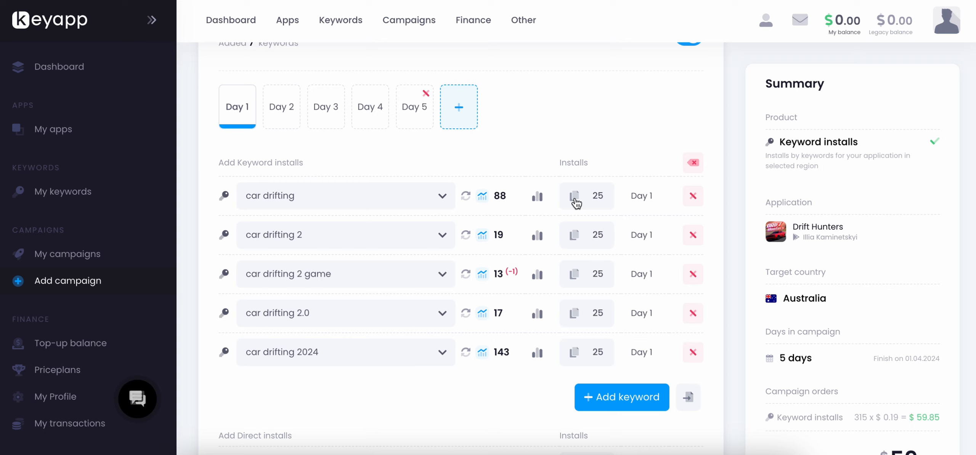
Set the "car drifting 2024" keyword to 15 installs and copy that number to every Day 1 keyword.
scroll(572, 276, down, 2)
double_click(588, 277)
text(15)
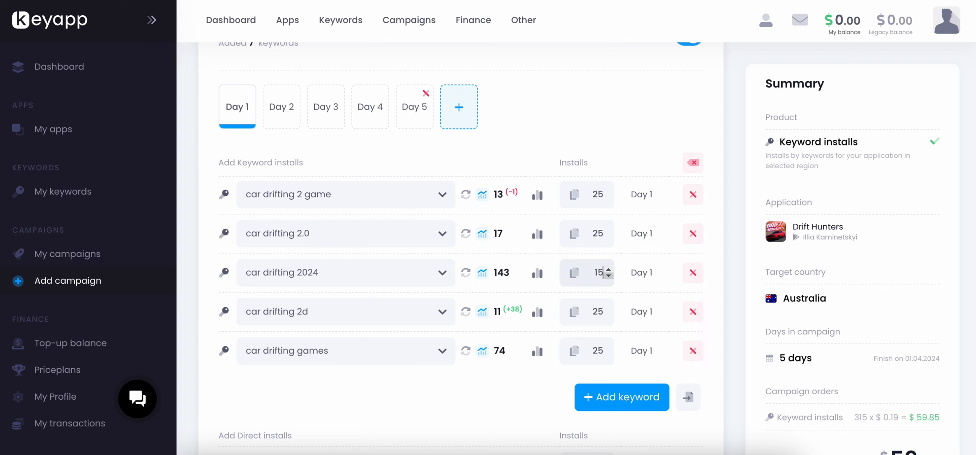
click(575, 273)
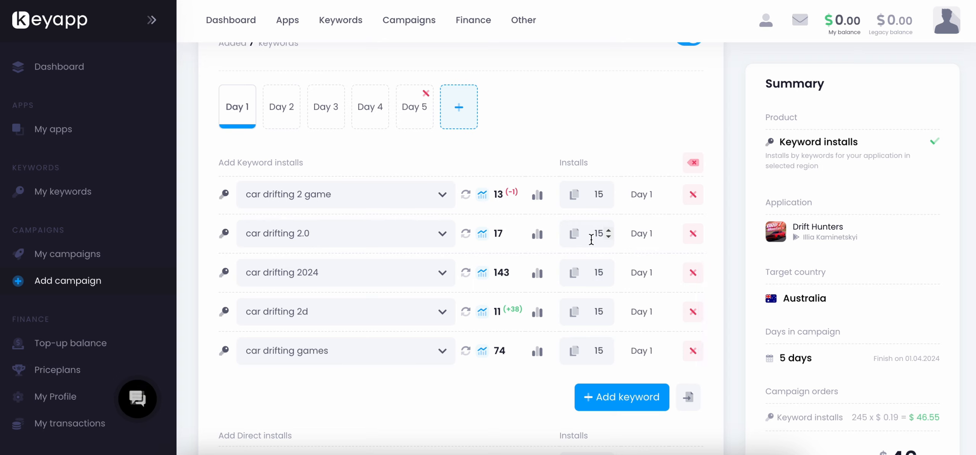
Set the "car drifting" keyword to 8 installs, copy that number to every Day 1 keyword, and review the keyword list.
scroll(591, 239, up, 2)
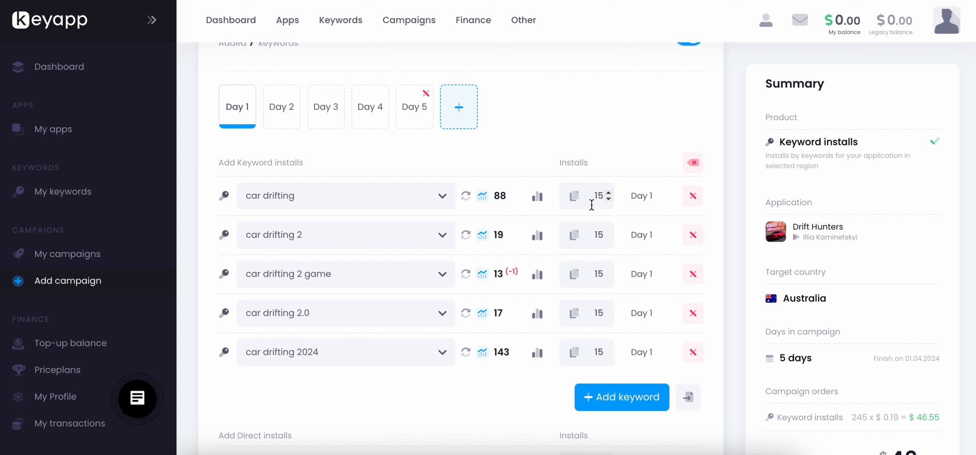
text(8)
click(575, 197)
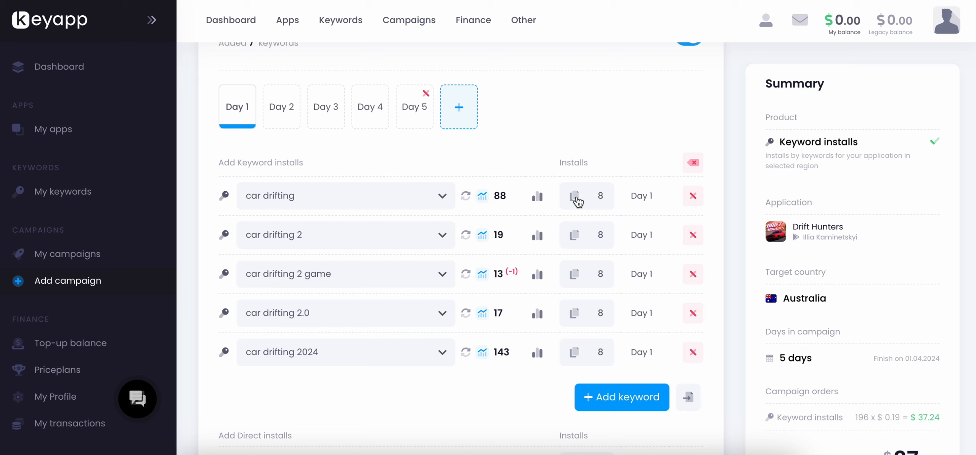
scroll(580, 233, down, 2)
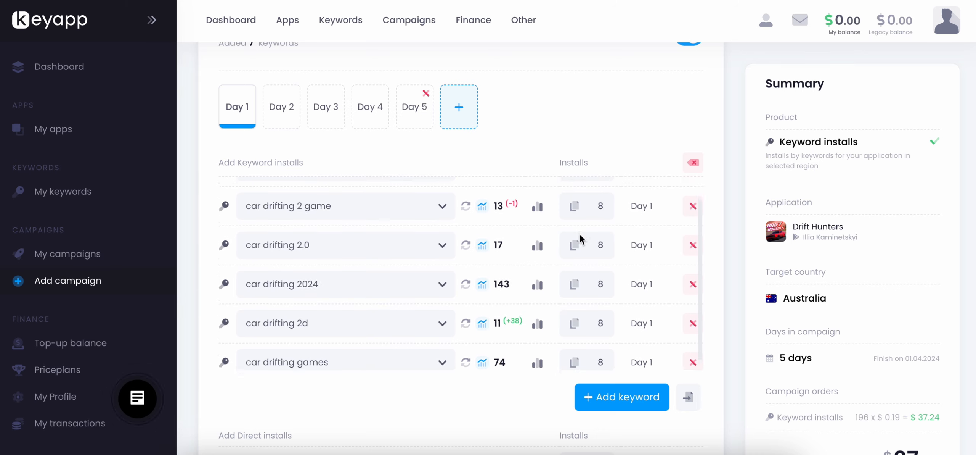
scroll(580, 233, up, 2)
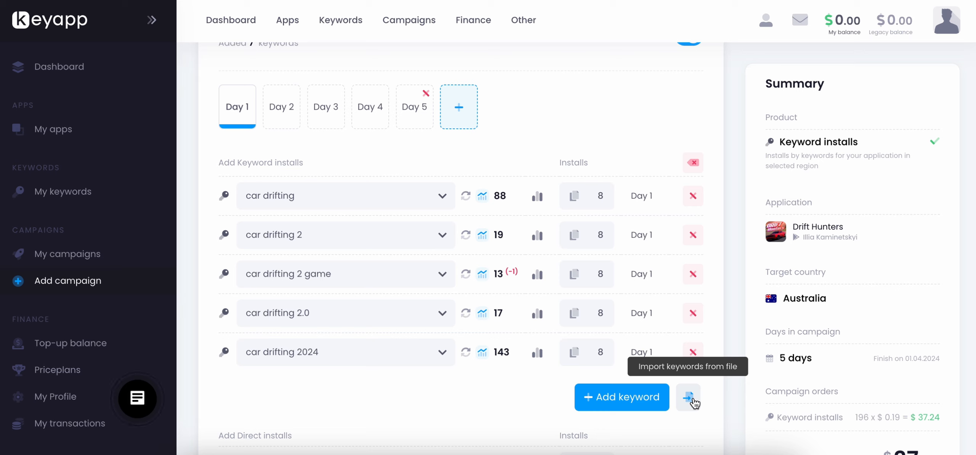
scroll(478, 241, down, 2)
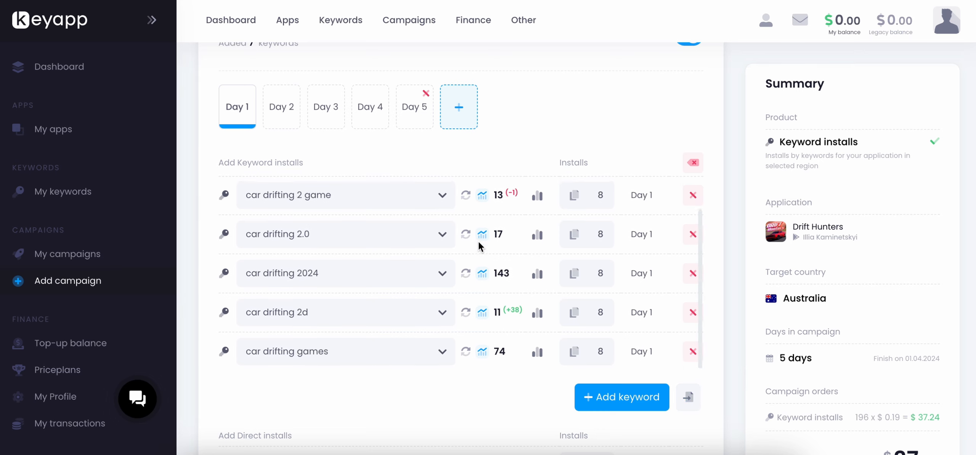
scroll(478, 241, up, 2)
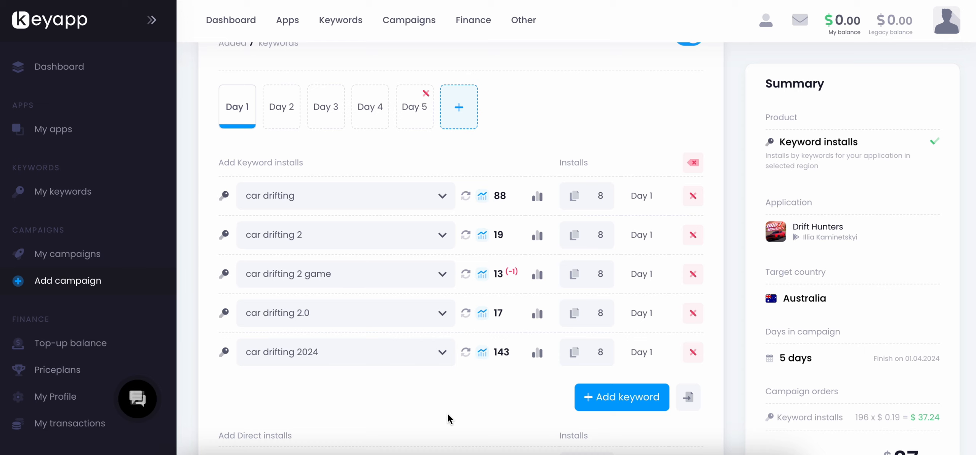
Set the package or direct installs for Day 1 to 25.
scroll(448, 413, down, 2)
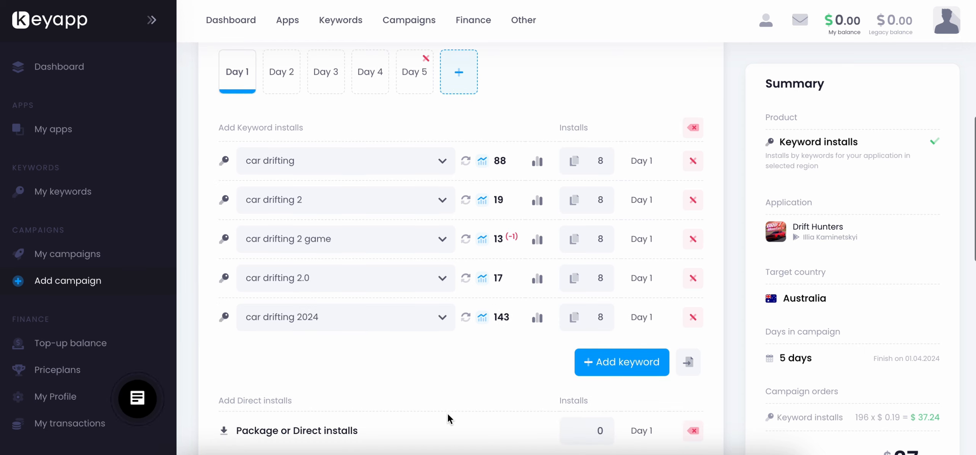
scroll(447, 375, down, 1)
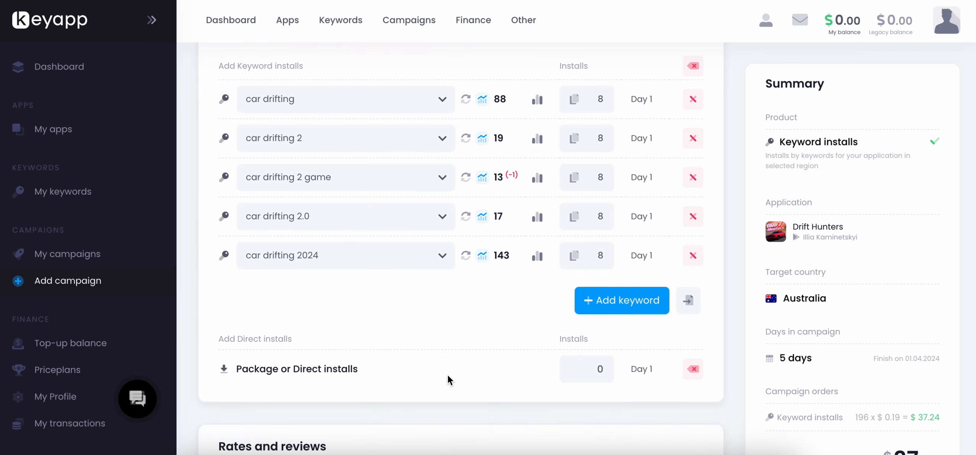
scroll(448, 375, down, 1)
double_click(592, 323)
text(25)
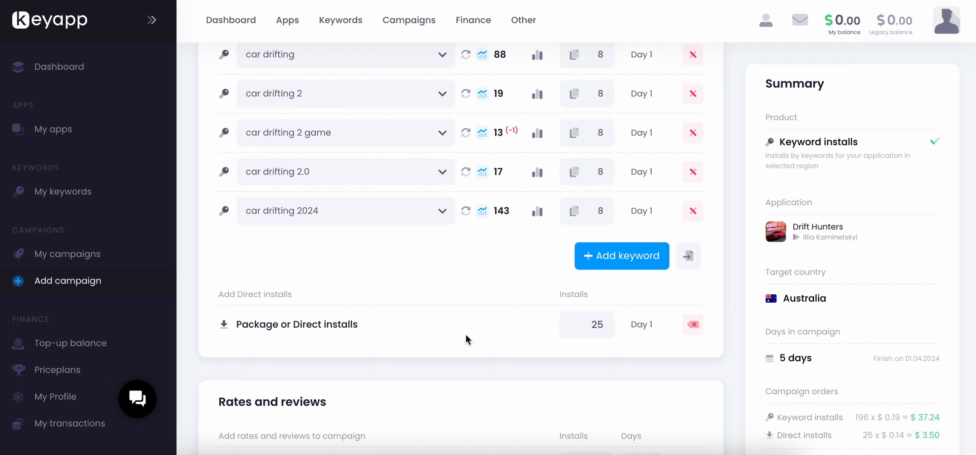
Delete the "car drifting" and "car drifting 2" keywords from the Day 1 keyword installs.
scroll(466, 334, up, 3)
click(693, 181)
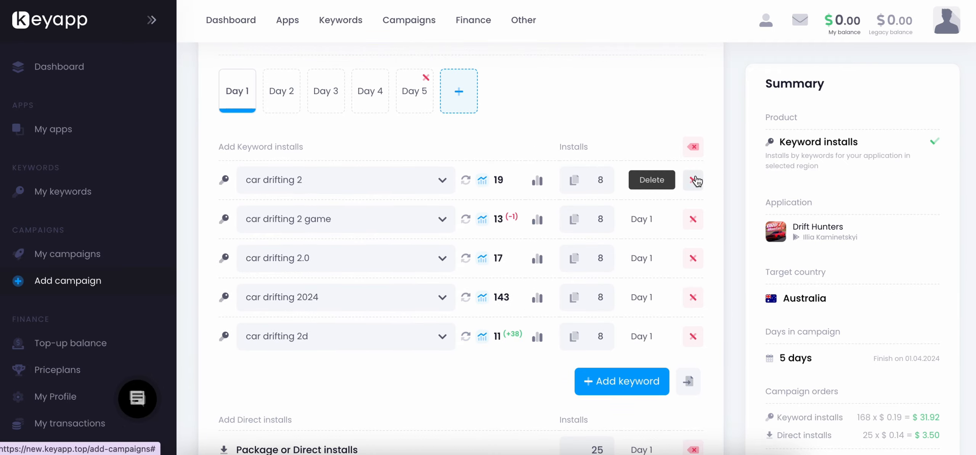
click(694, 180)
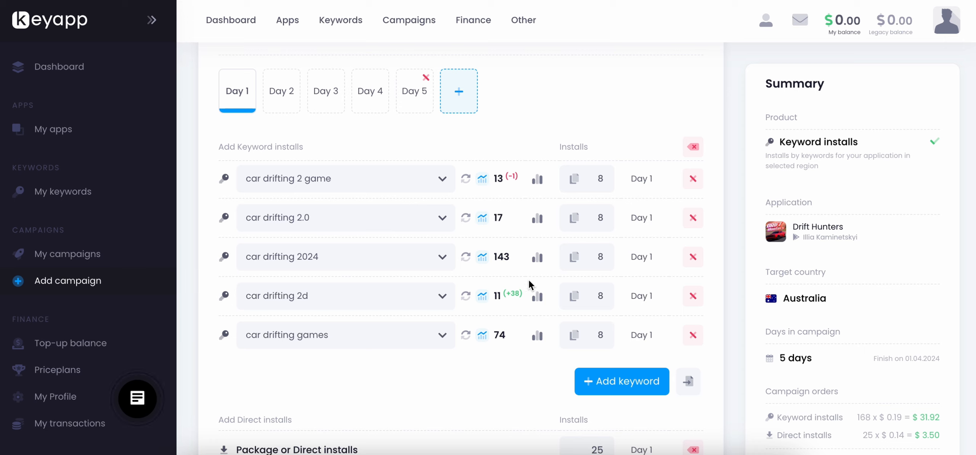
Switch the campaign's rates to five stars and back to four stars.
scroll(528, 280, down, 2)
scroll(474, 371, down, 4)
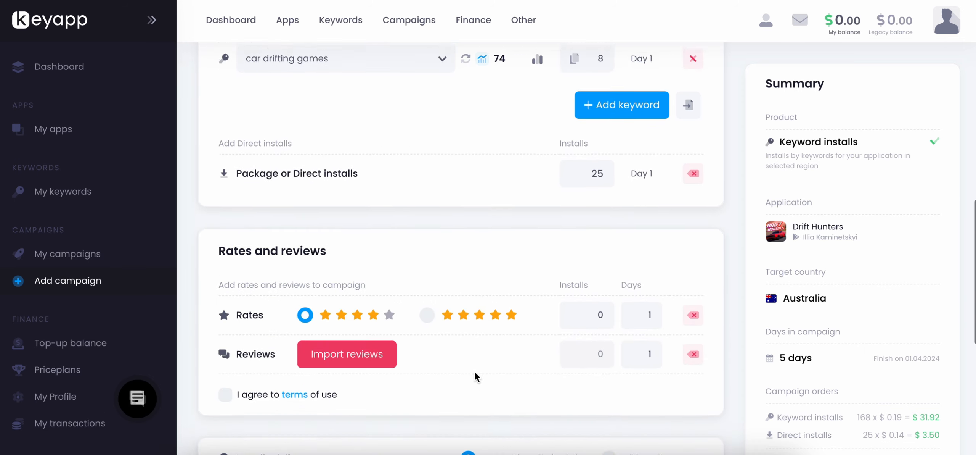
scroll(474, 371, down, 1)
click(428, 283)
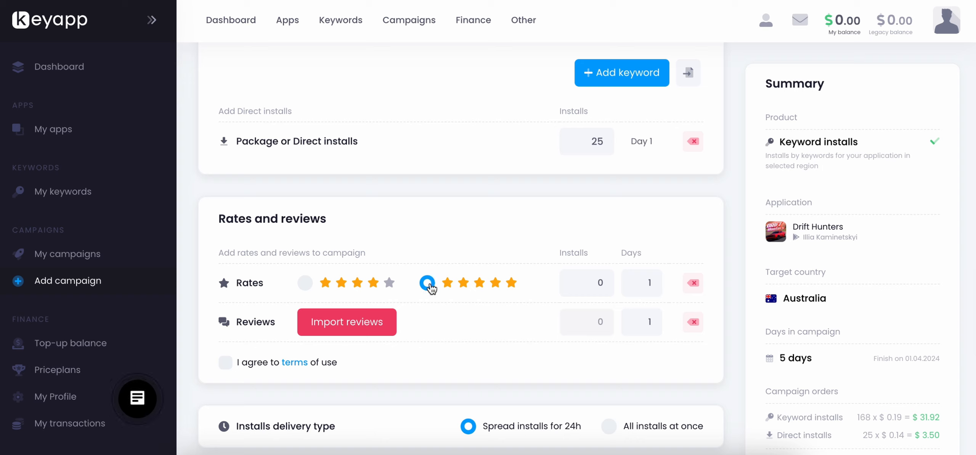
click(308, 283)
scroll(620, 209, up, 3)
scroll(620, 204, up, 9)
scroll(620, 209, up, 5)
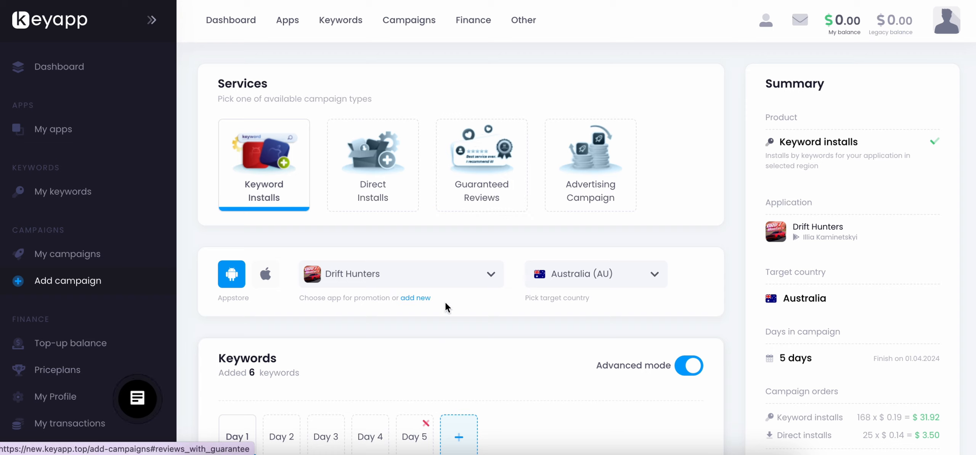
scroll(441, 333, down, 6)
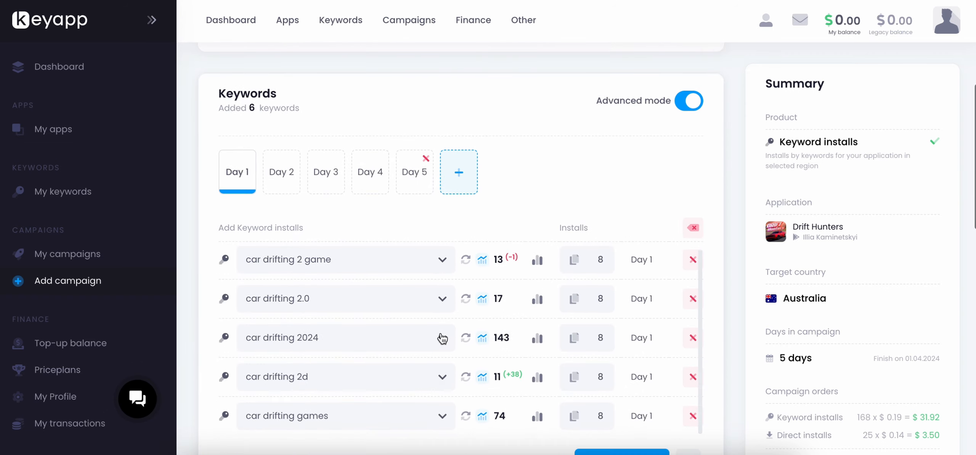
scroll(441, 337, down, 9)
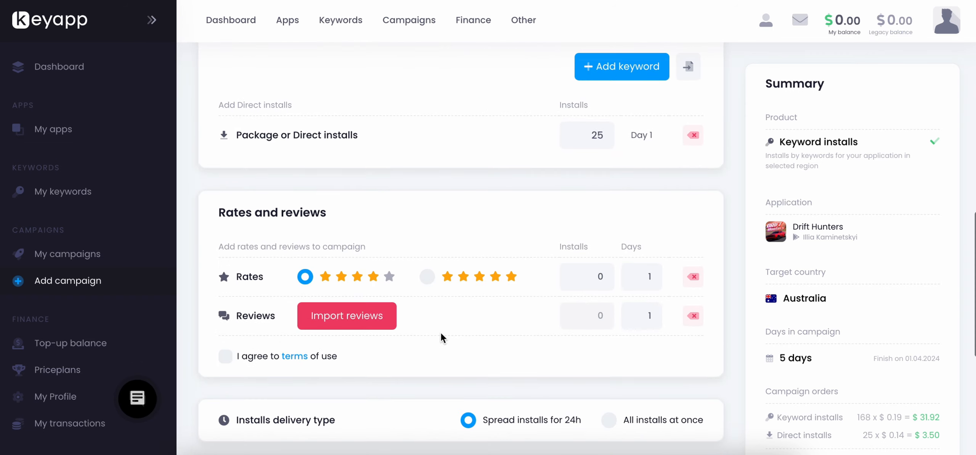
Choose five-star rates for the campaign, set them to 20 installs, and agree to the terms of use.
click(427, 277)
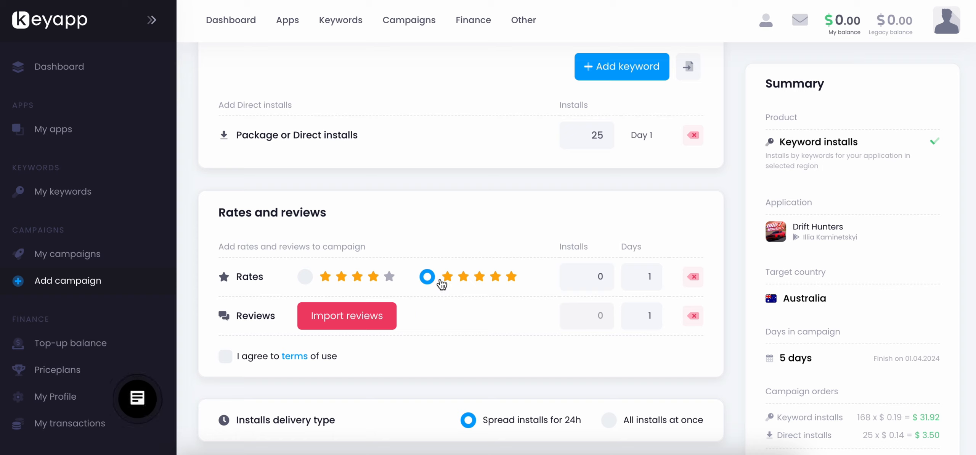
double_click(597, 276)
text(20)
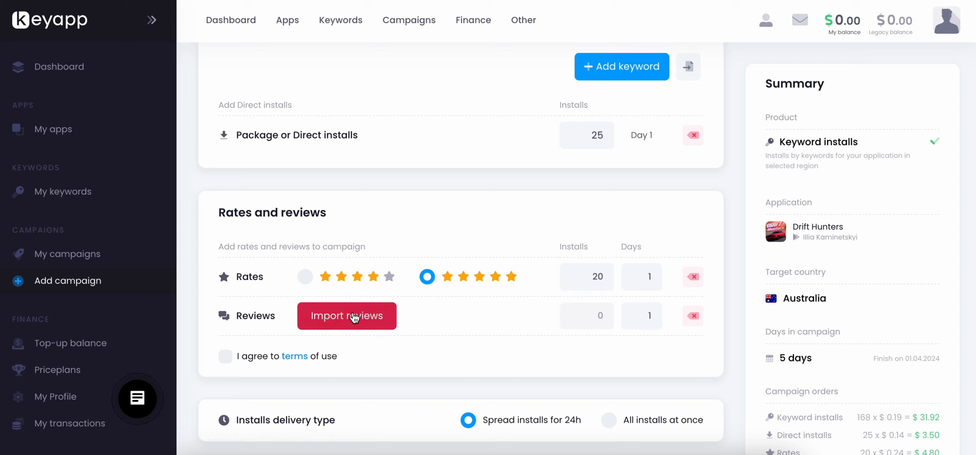
click(225, 357)
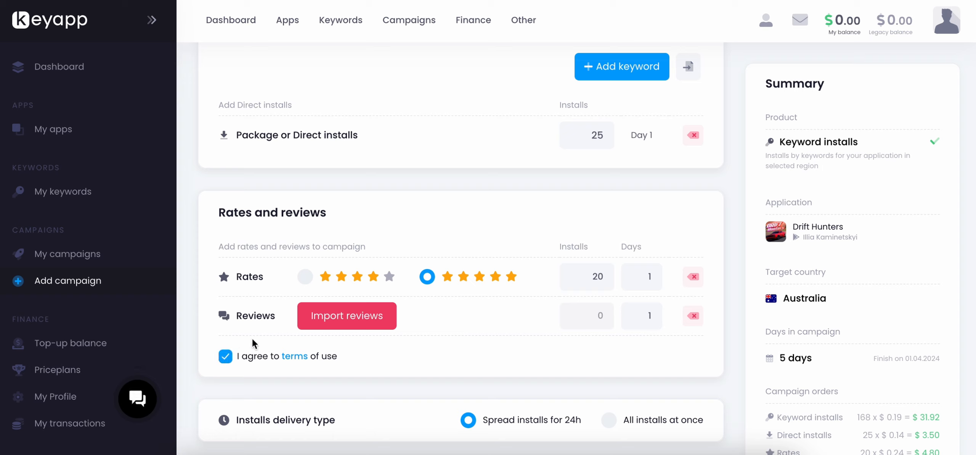
Try the "All installs at once" delivery type and return to "Spread installs for 24h".
scroll(316, 320, down, 3)
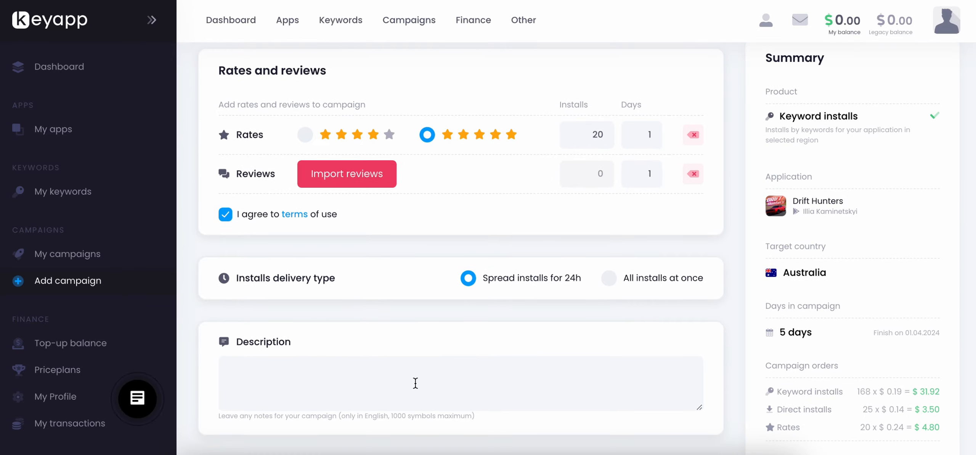
click(609, 282)
click(476, 284)
click(610, 285)
click(471, 281)
Review the campaign's description and notes sections and the order total in the summary.
scroll(472, 283, down, 1)
scroll(471, 283, down, 3)
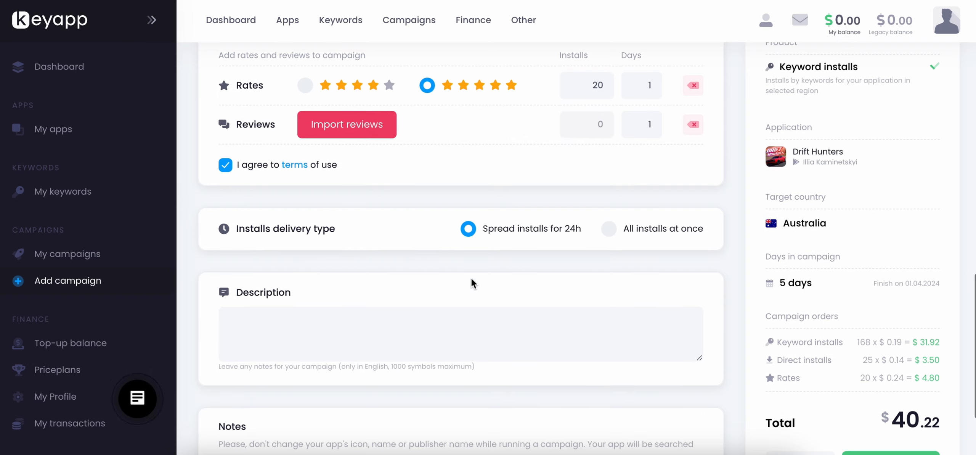
scroll(471, 279, down, 2)
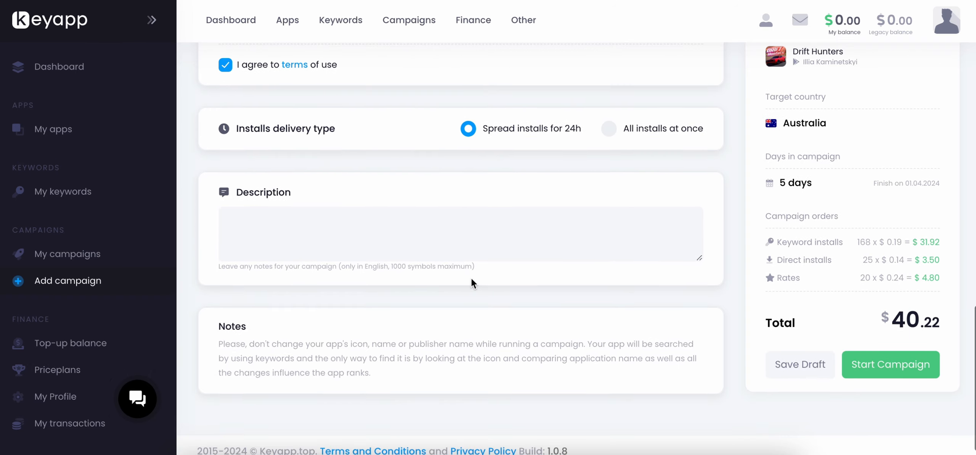